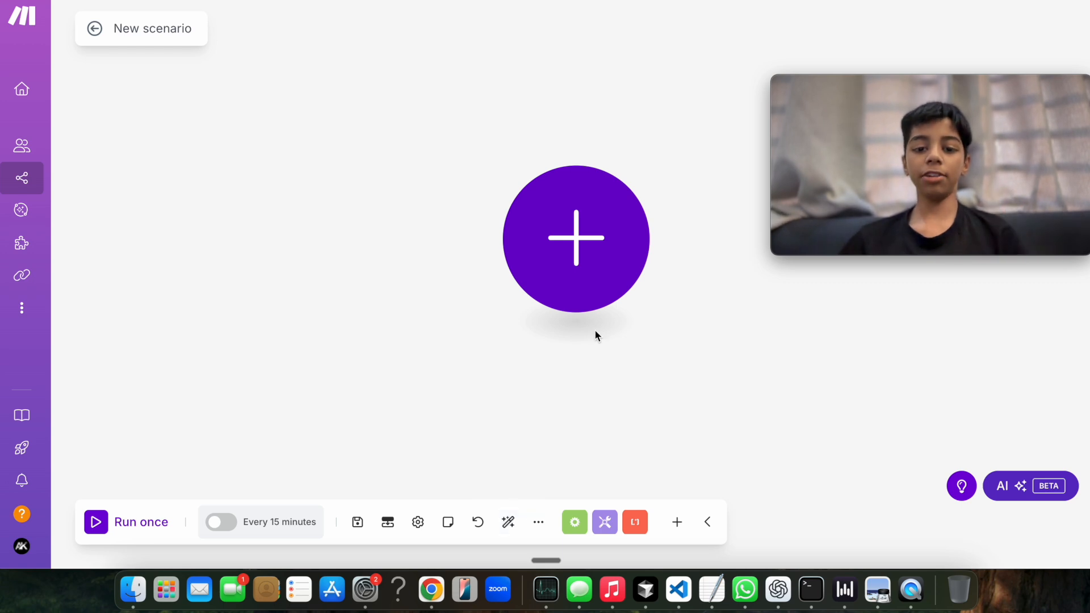
Step: Add the Telegram Bot Watch Updates trigger as the scenario's first module
{"action": "left_click", "coordinate": [642, 222]}
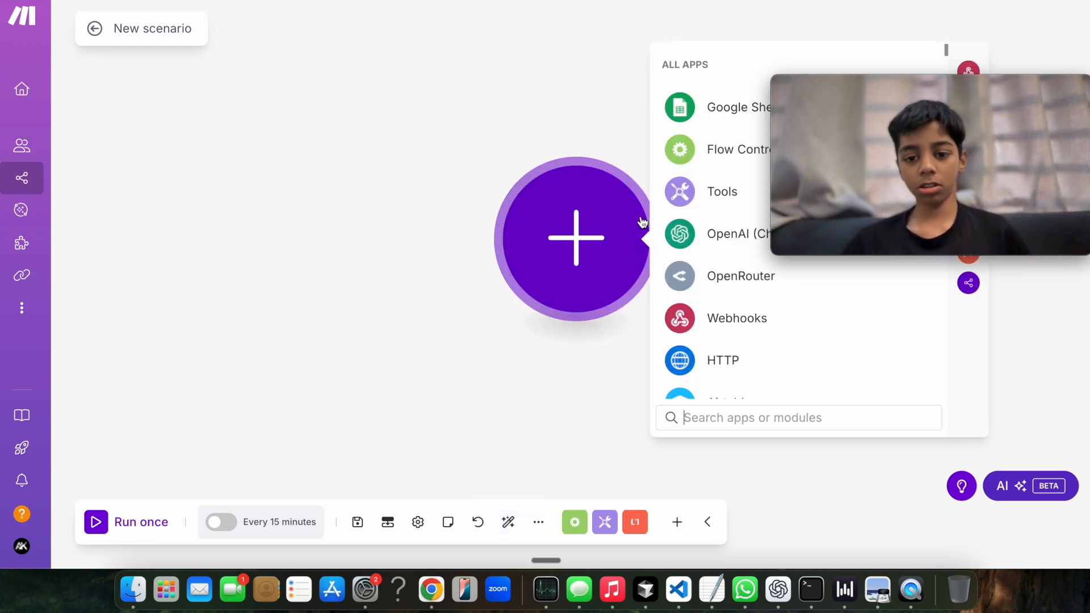
{"action": "type", "text": "te"}
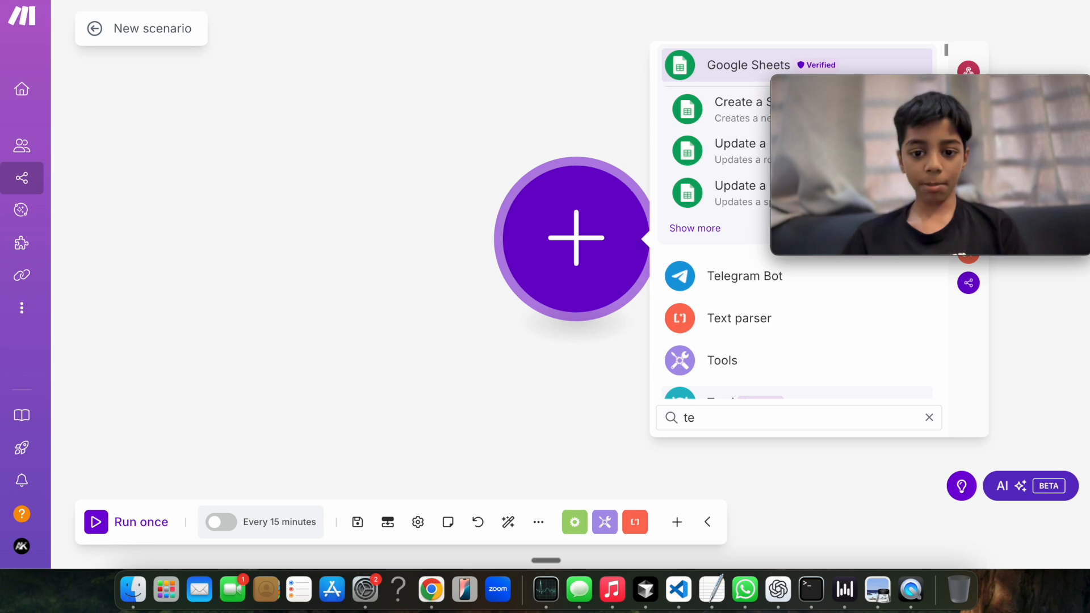
{"action": "type", "text": "l"}
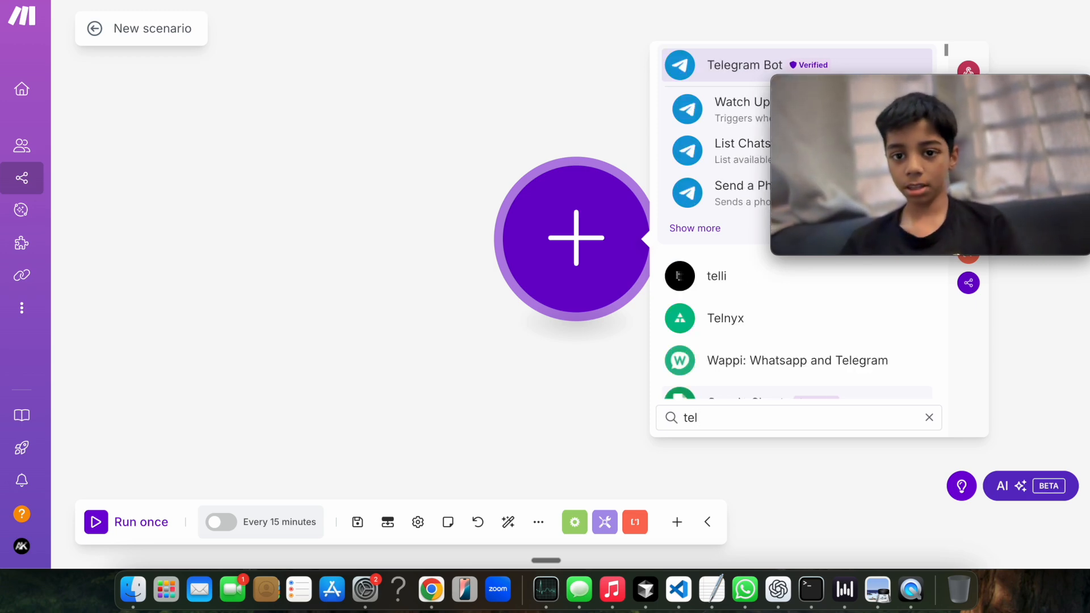
{"action": "key", "text": "Return"}
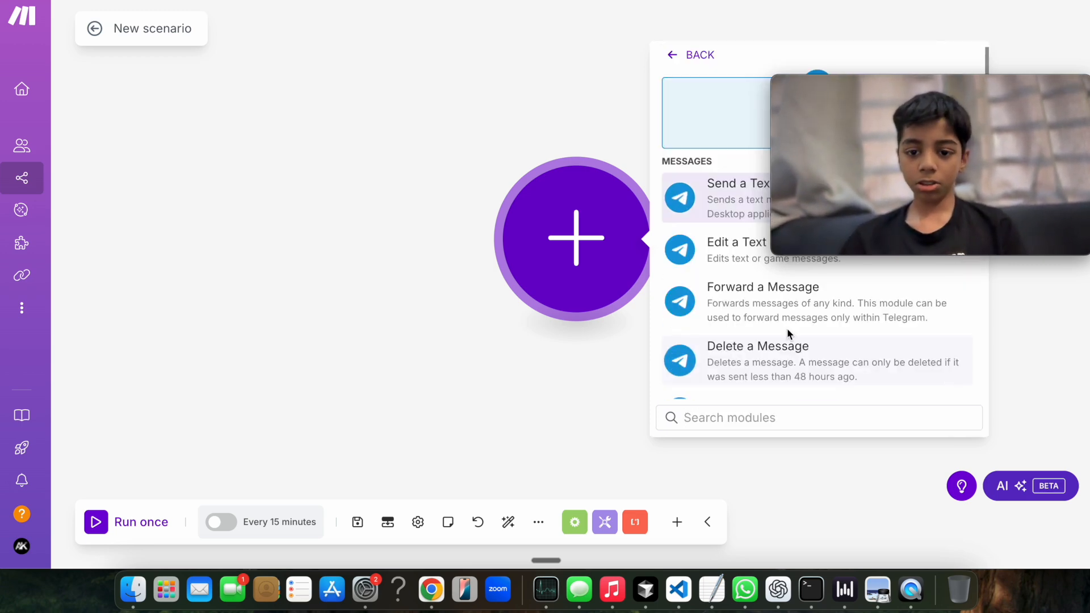
{"action": "left_click_drag", "start_coordinate": [950, 91], "coordinate": [231, 330]}
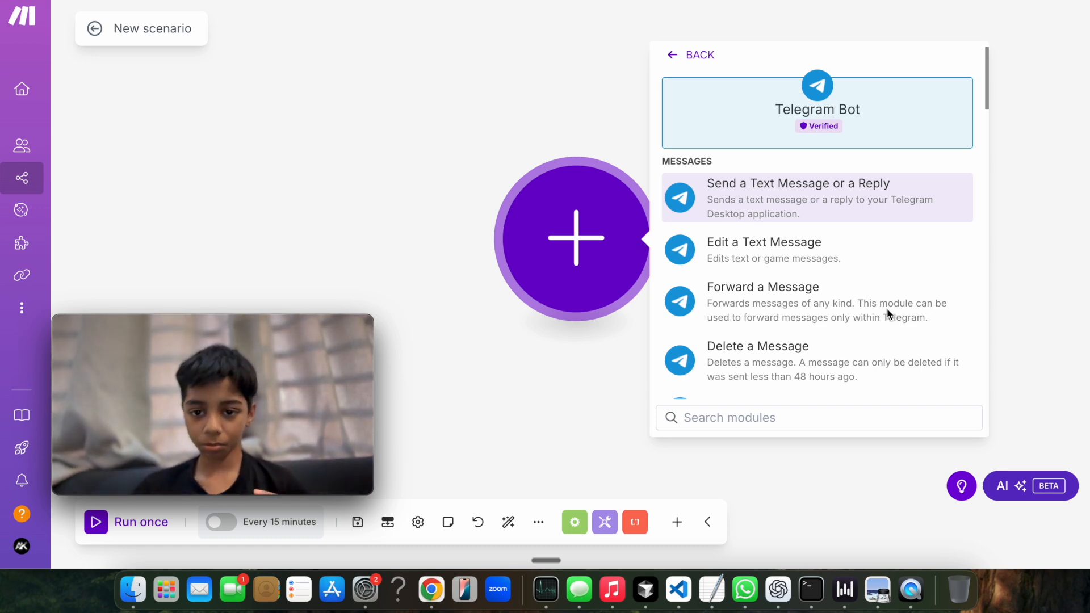
{"action": "scroll", "coordinate": [888, 313], "scroll_direction": "down", "scroll_amount": 5}
{"action": "scroll", "coordinate": [888, 311], "scroll_direction": "down", "scroll_amount": 15}
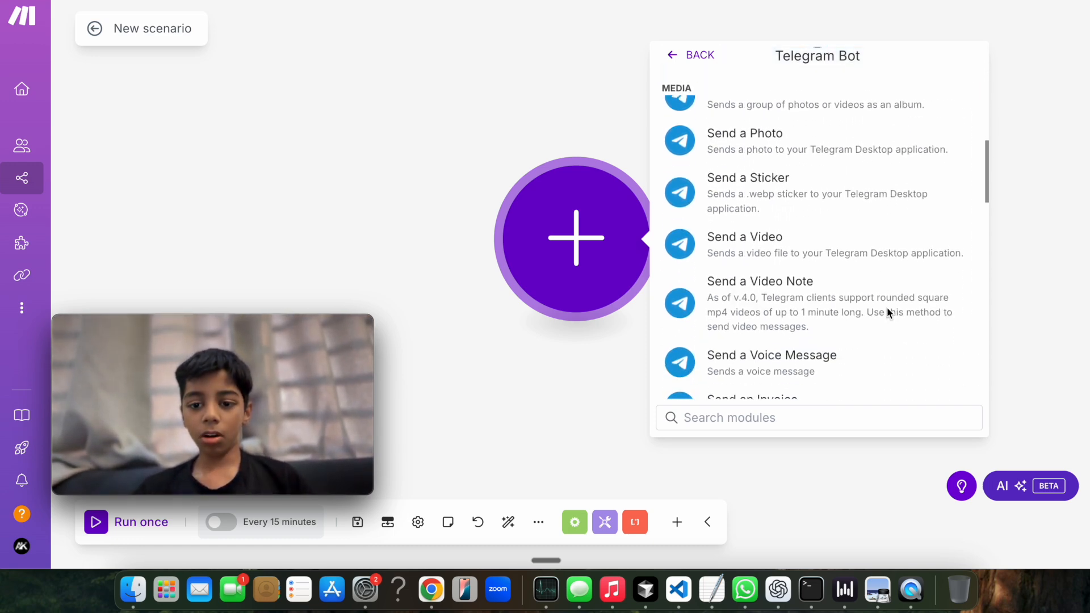
{"action": "scroll", "coordinate": [887, 308], "scroll_direction": "up", "scroll_amount": 5}
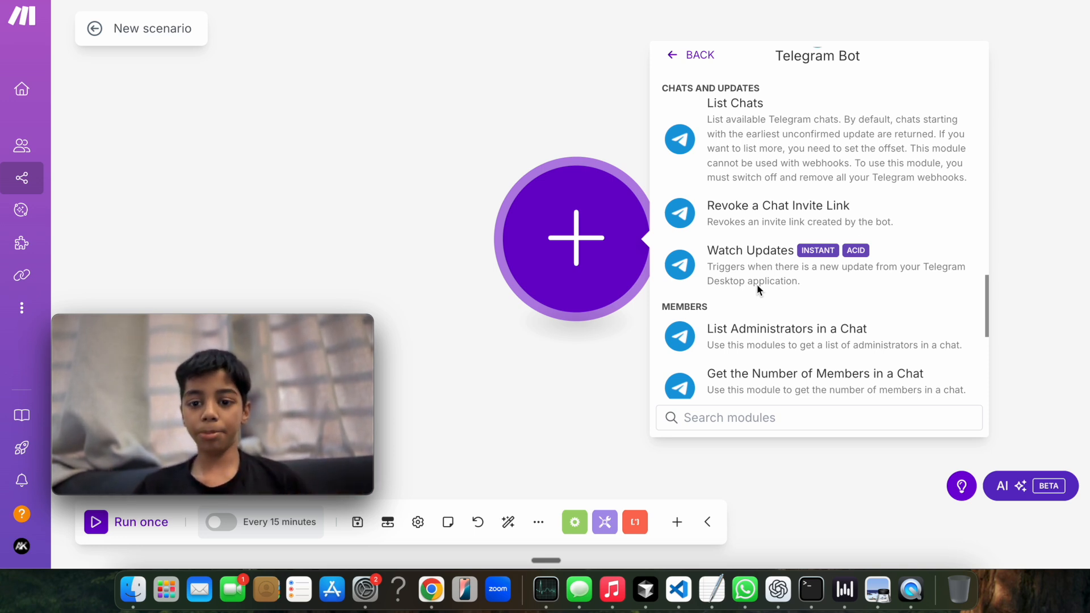
{"action": "left_click", "coordinate": [778, 257]}
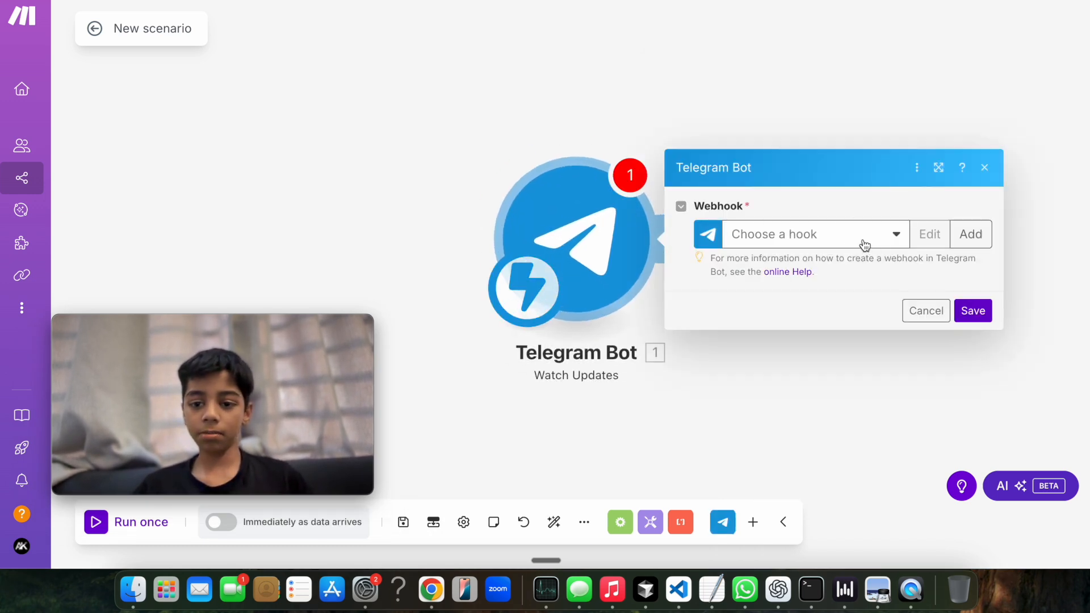
Step: Start creating a new webhook for the Telegram Bot trigger
{"action": "left_click", "coordinate": [864, 245]}
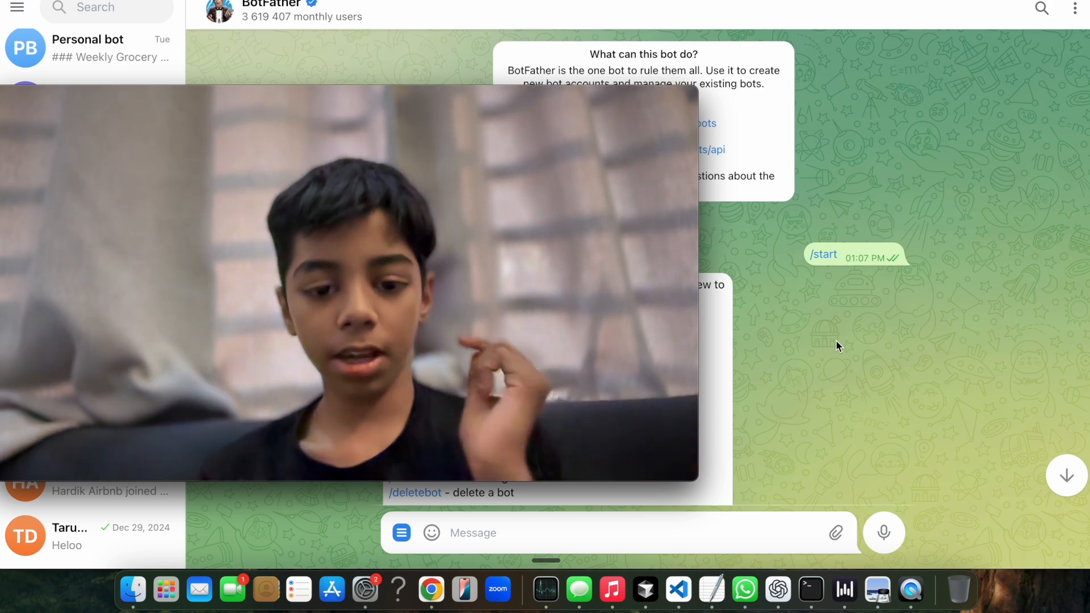
{"action": "left_click_drag", "start_coordinate": [550, 249], "coordinate": [560, 268]}
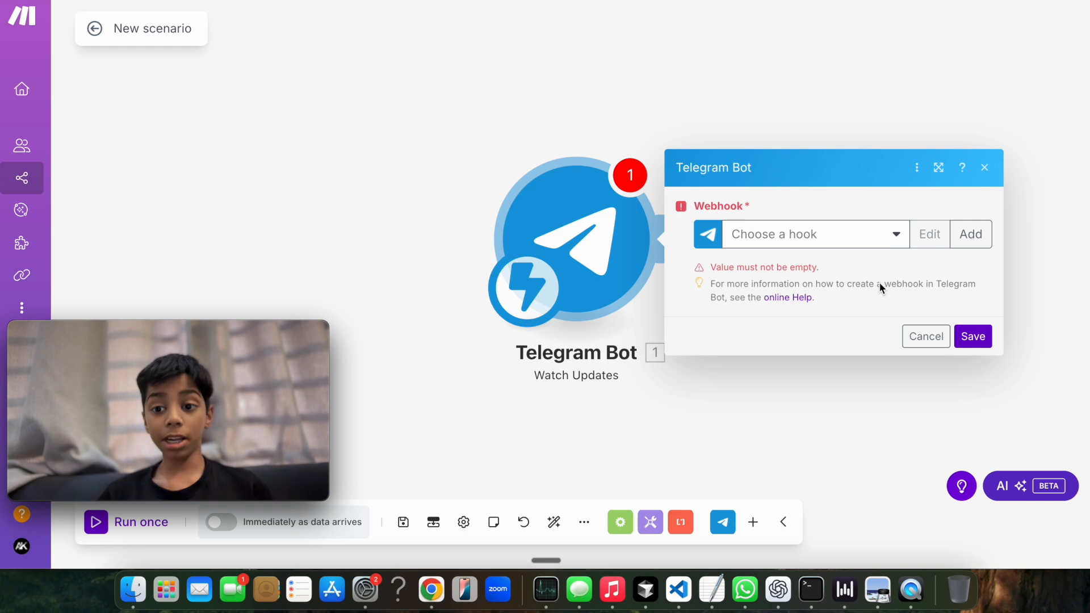
{"action": "left_click", "coordinate": [971, 240]}
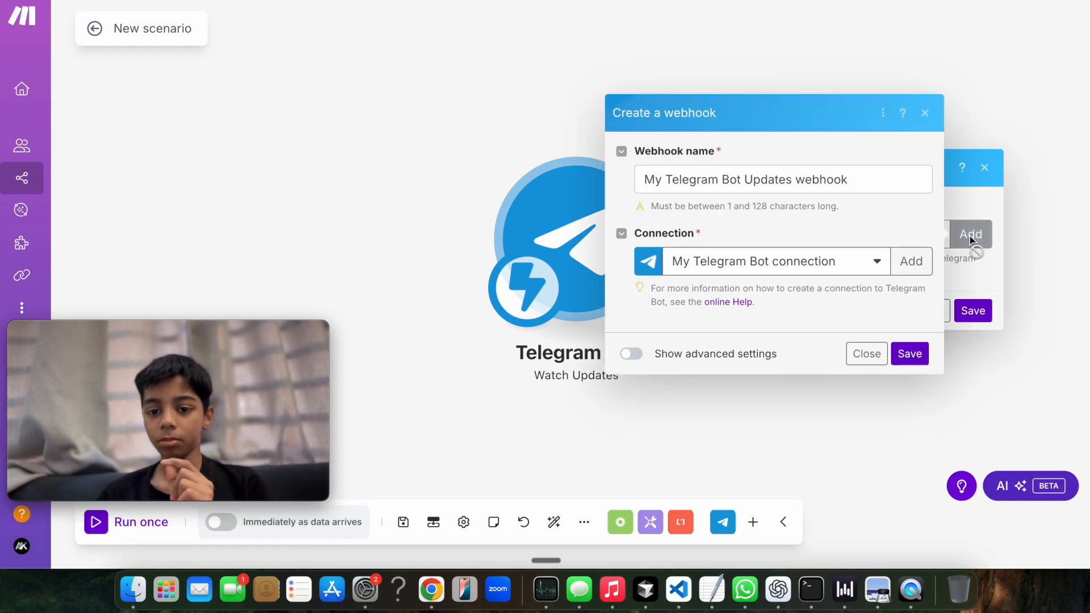
{"action": "left_click", "coordinate": [912, 261]}
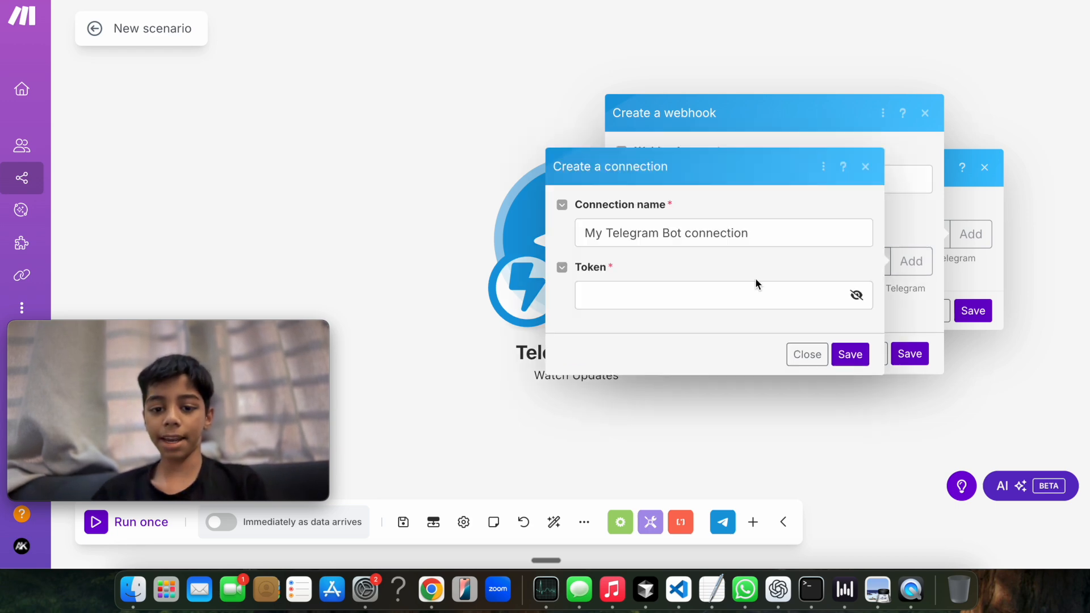
{"action": "left_click", "coordinate": [706, 231]}
{"action": "left_click", "coordinate": [836, 234]}
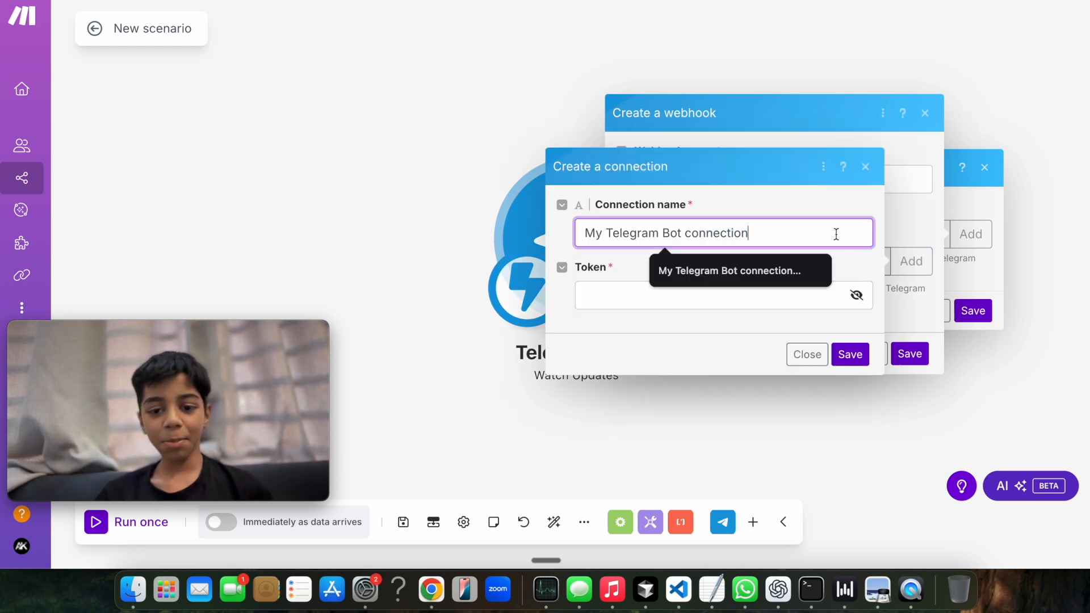
{"action": "key", "text": "Tab"}
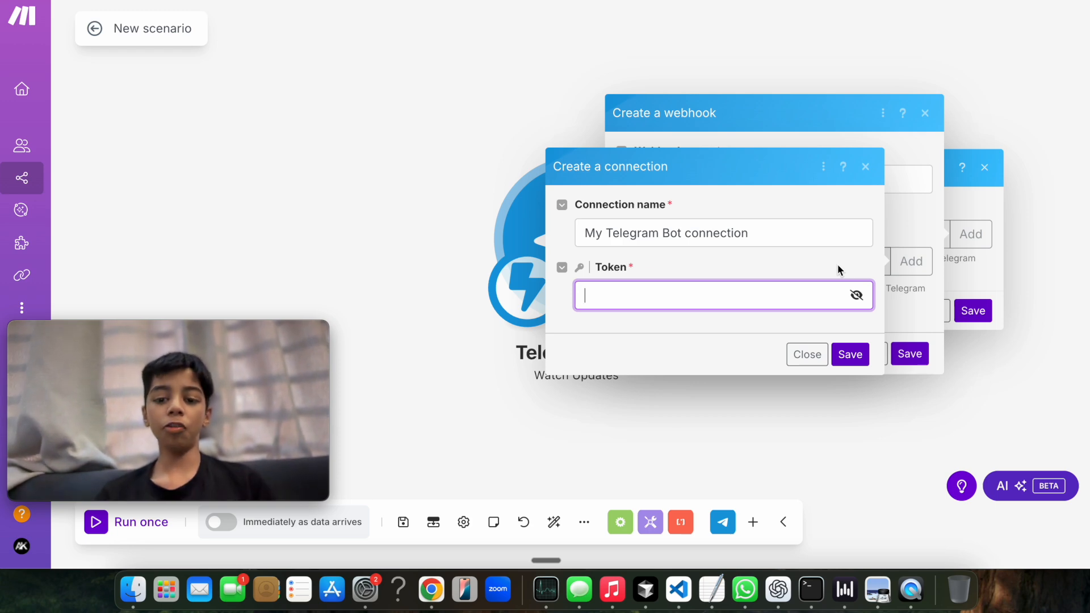
{"action": "left_click", "coordinate": [864, 165]}
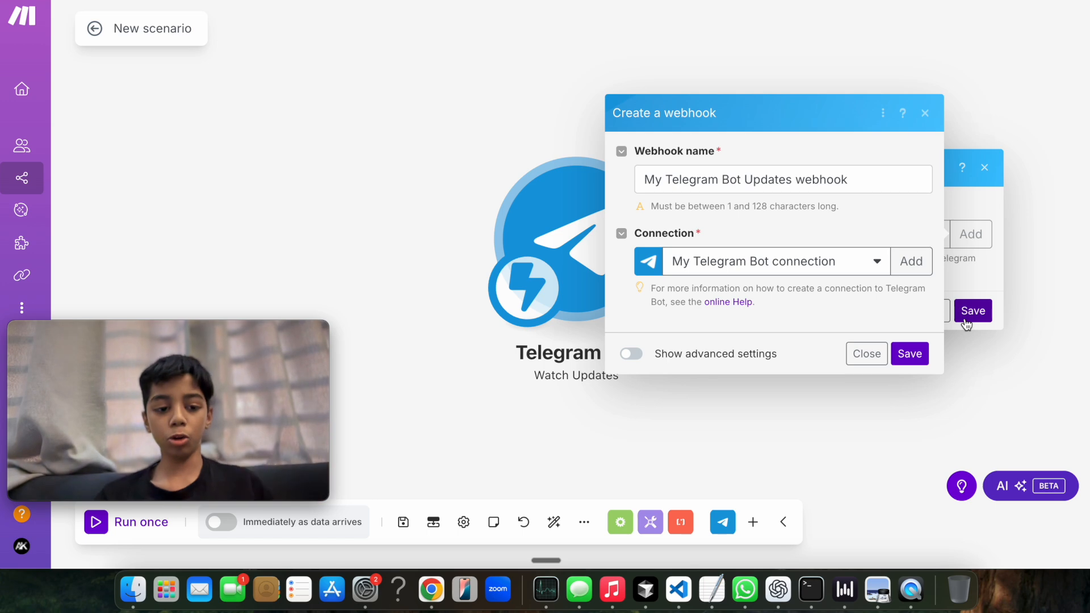
Step: Create the webhook My Telegram Bot Updates webhook with an existing Telegram Bot connection, and save the trigger's settings
{"action": "left_click", "coordinate": [840, 252]}
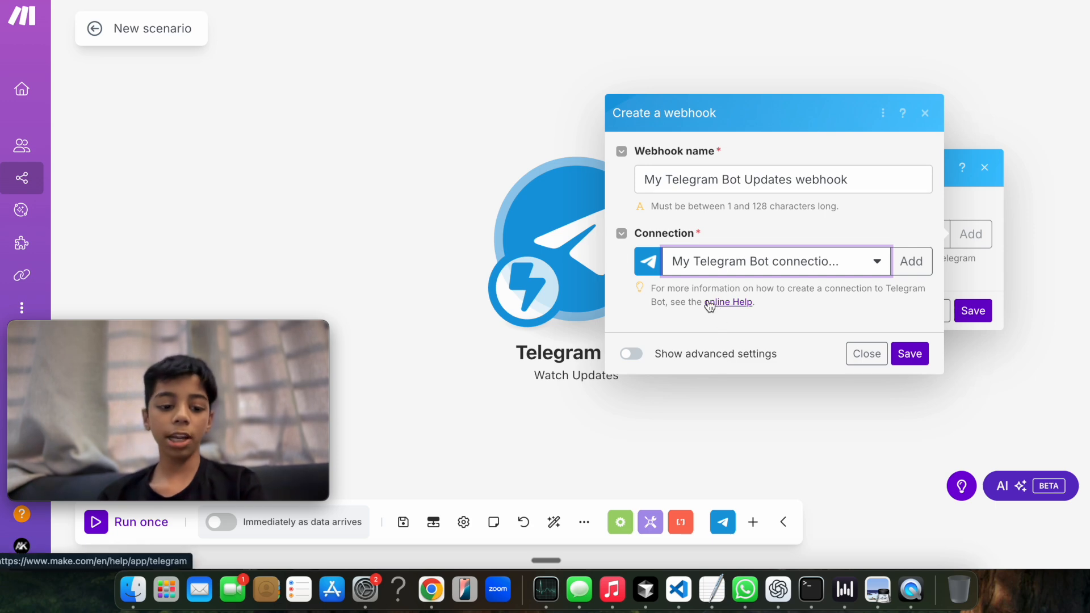
{"action": "left_click", "coordinate": [920, 356]}
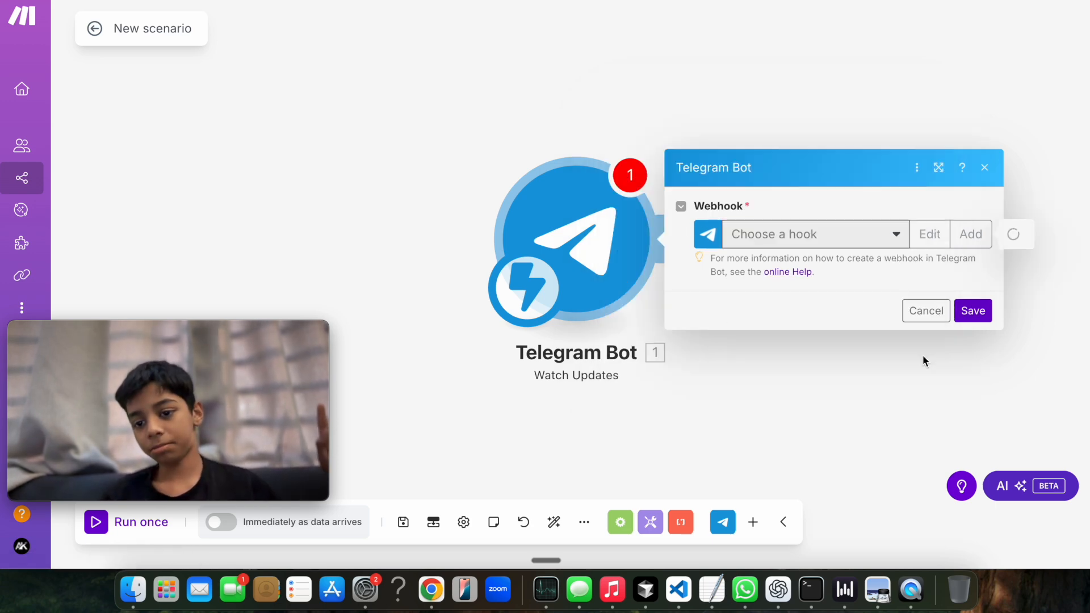
{"action": "left_click", "coordinate": [962, 335]}
Step: Make room beside the Telegram Bot module and connect an OpenRouter Create a Chat Completion module after it
{"action": "left_click_drag", "start_coordinate": [596, 219], "coordinate": [318, 214]}
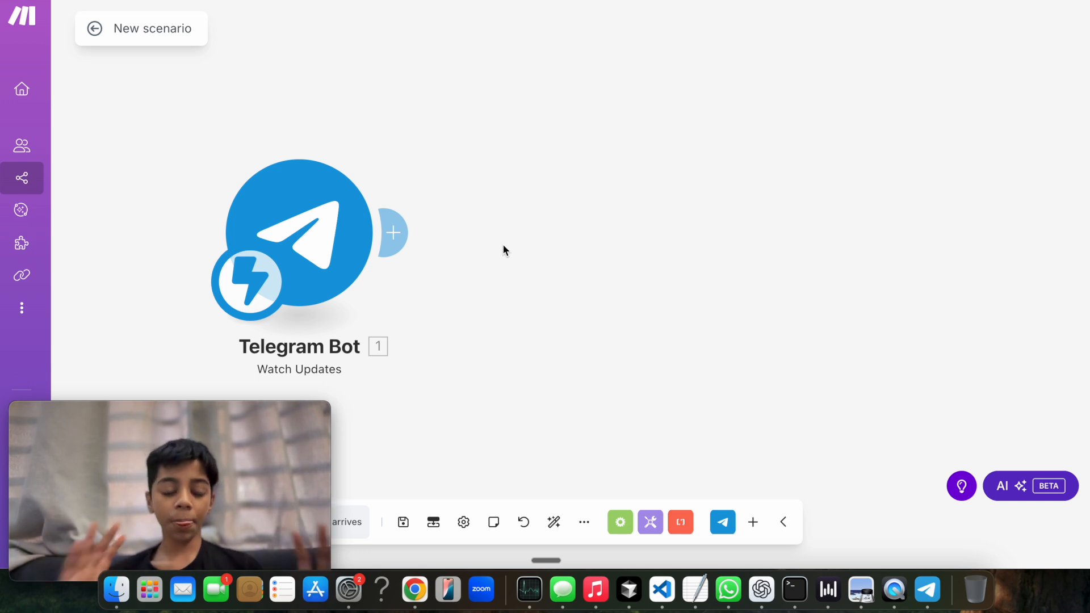
{"action": "left_click", "coordinate": [401, 241]}
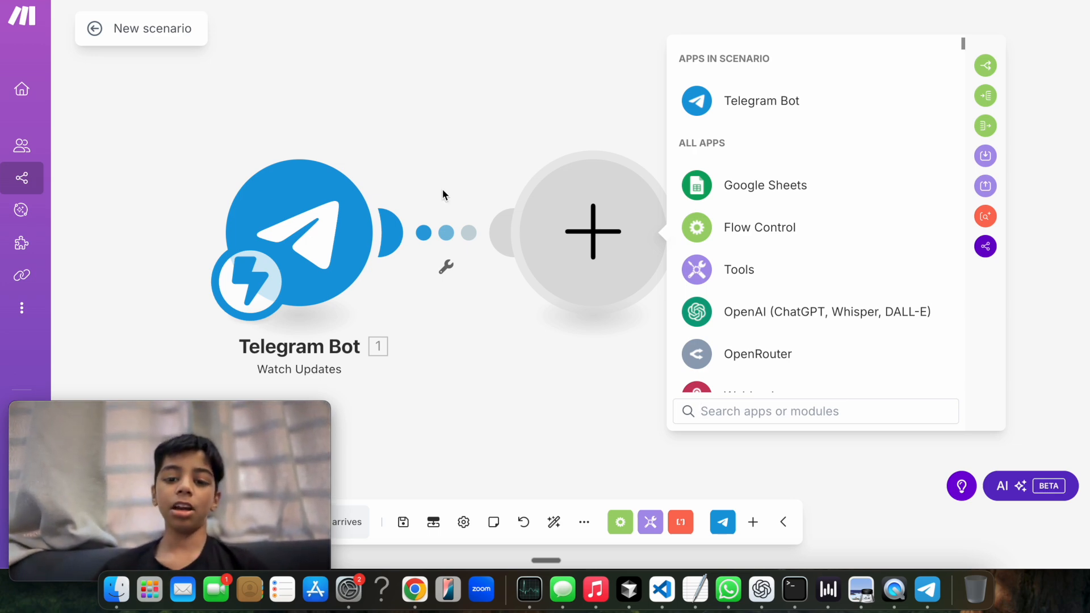
{"action": "left_click", "coordinate": [737, 372]}
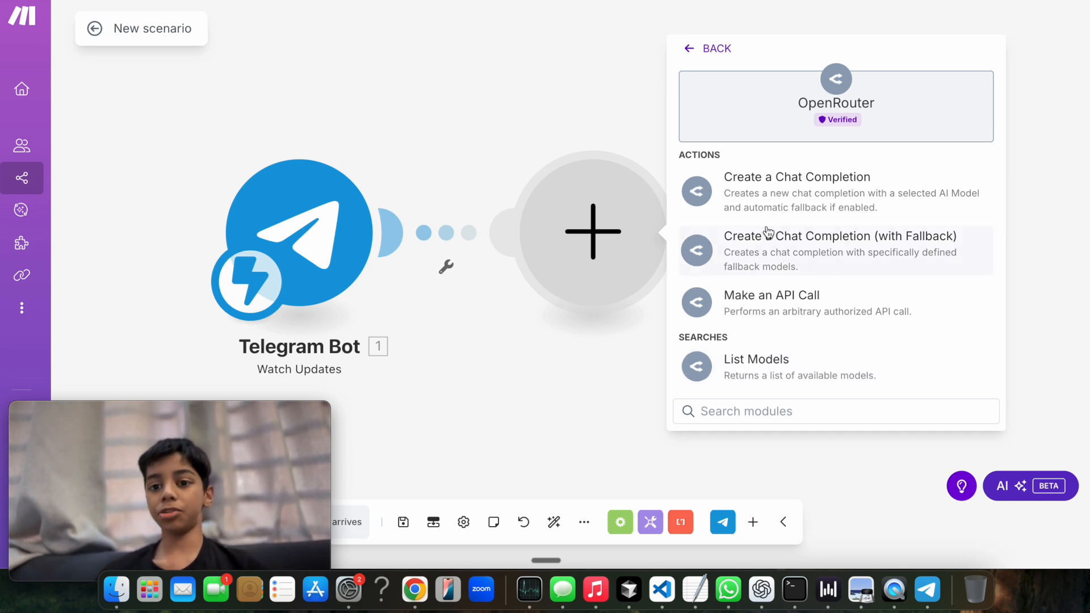
{"action": "left_click", "coordinate": [778, 206]}
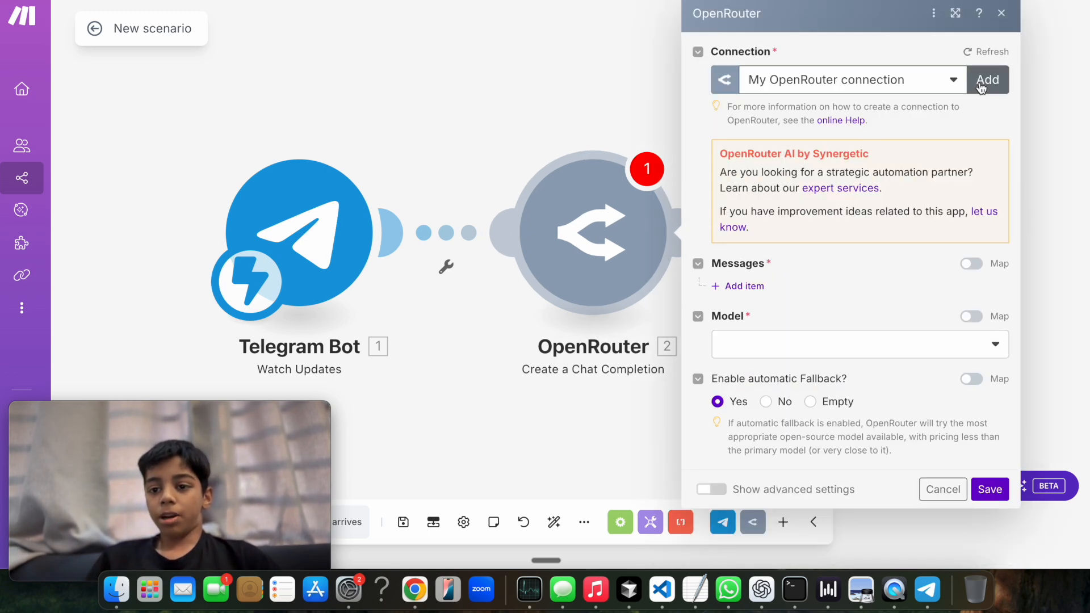
Step: Look at what a new OpenRouter connection requires, and visit the OpenRouter website's account area
{"action": "left_click", "coordinate": [980, 85]}
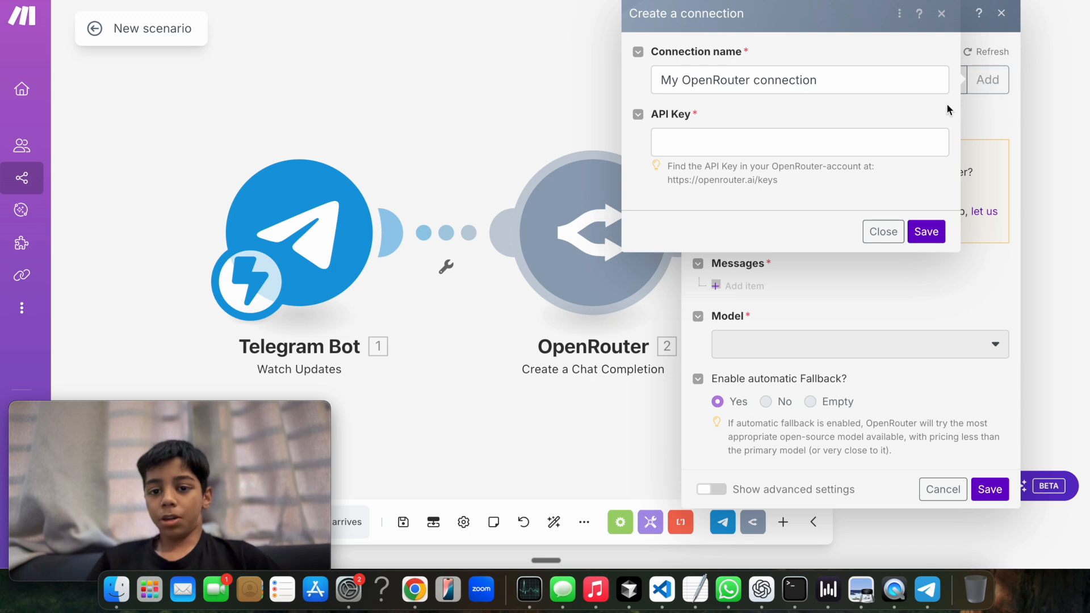
{"action": "left_click", "coordinate": [941, 13]}
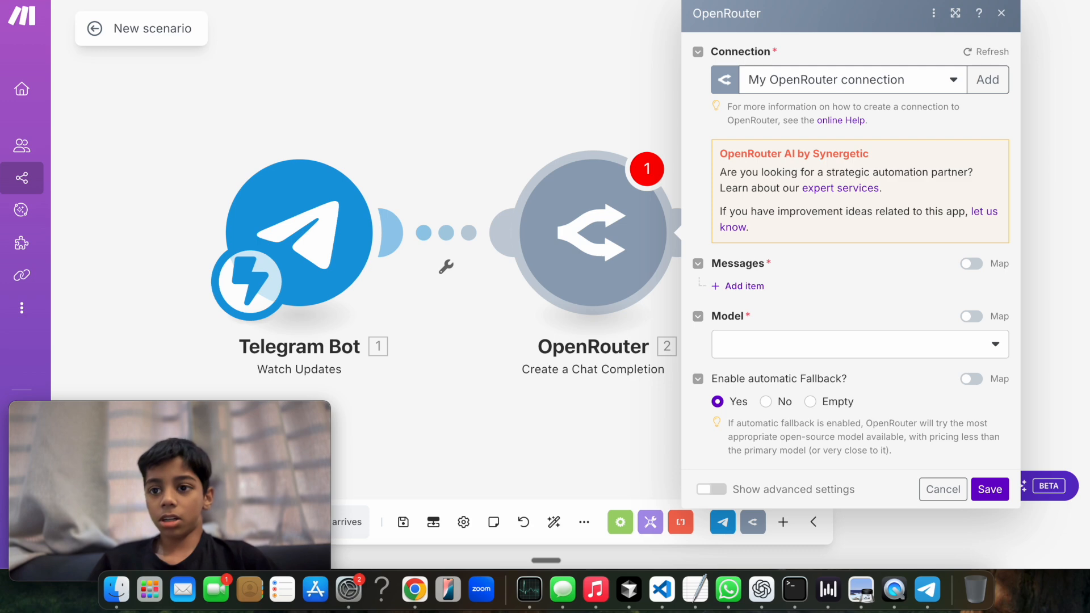
{"action": "key", "text": "super+n"}
{"action": "type", "text": "open"}
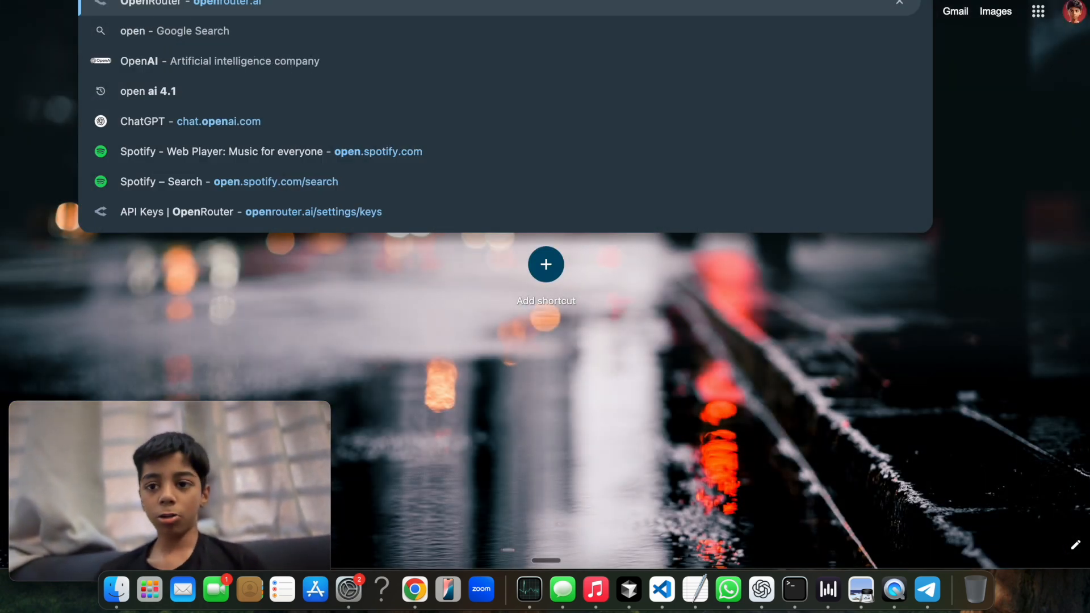
{"action": "key", "text": "Return"}
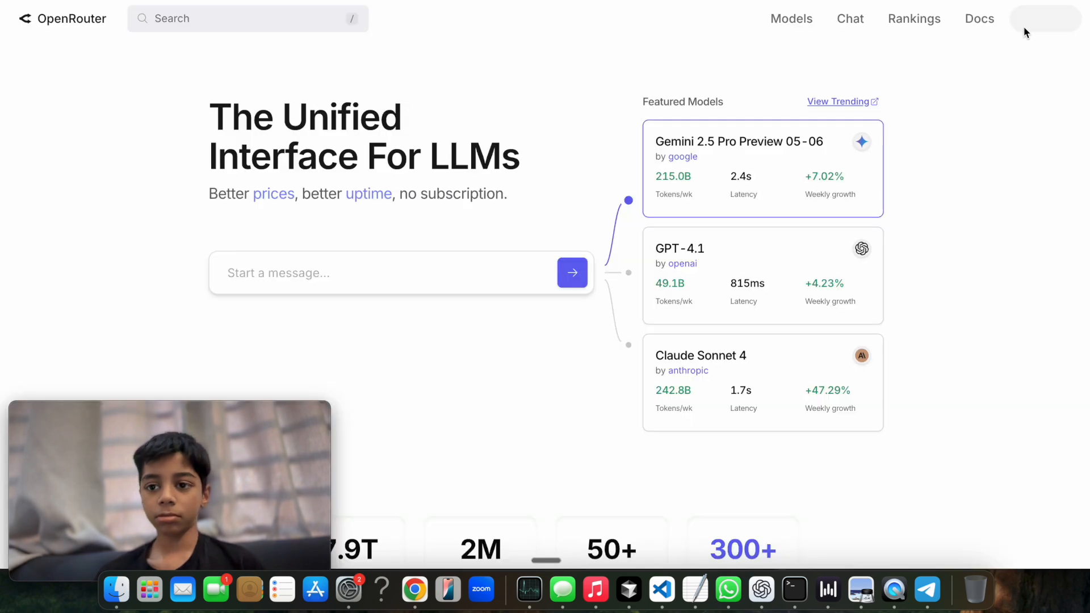
{"action": "left_click", "coordinate": [1029, 21]}
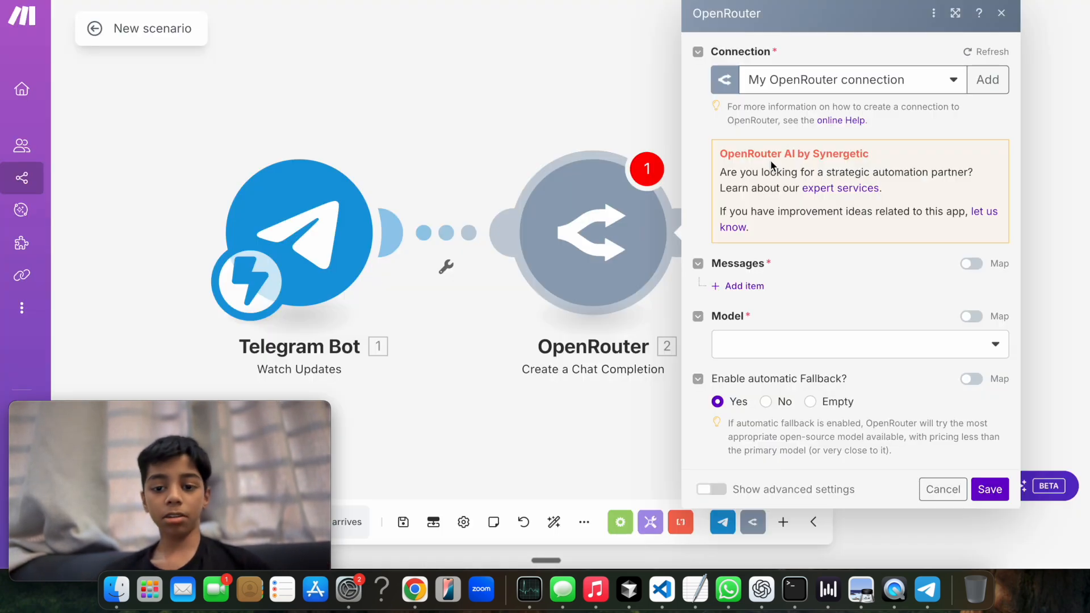
Step: Add a first message item to the OpenRouter module and set its role to User
{"action": "left_click", "coordinate": [738, 286]}
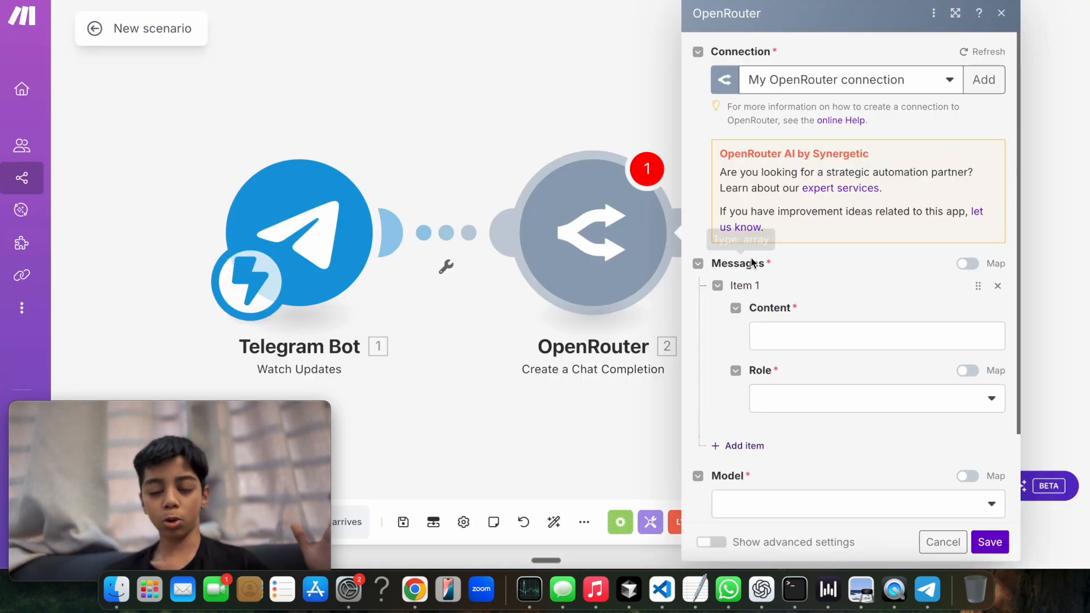
{"action": "left_click", "coordinate": [798, 332]}
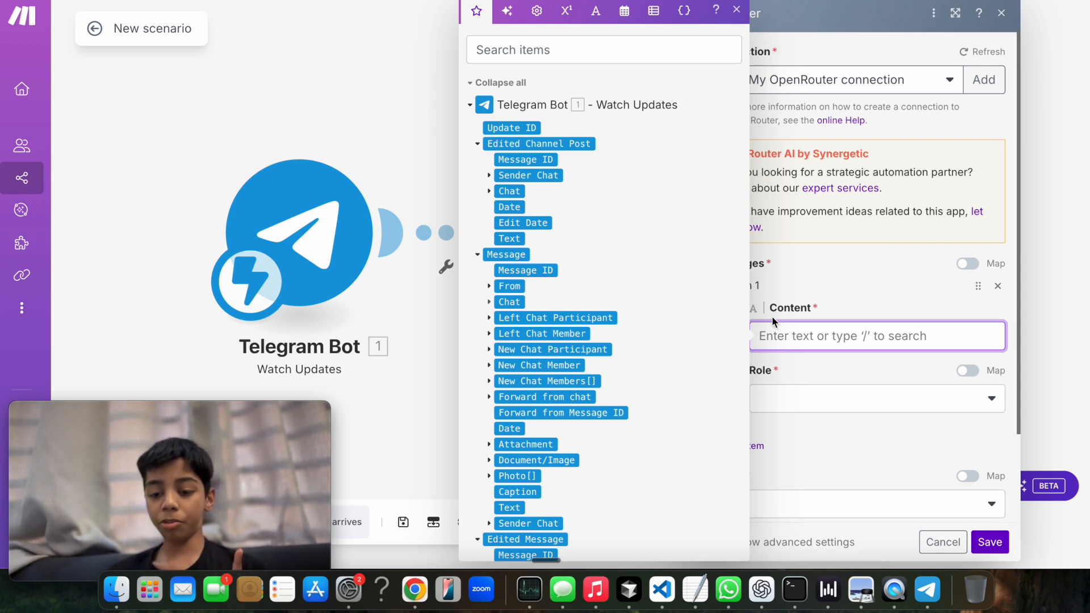
{"action": "left_click", "coordinate": [780, 420]}
{"action": "left_click", "coordinate": [779, 420]}
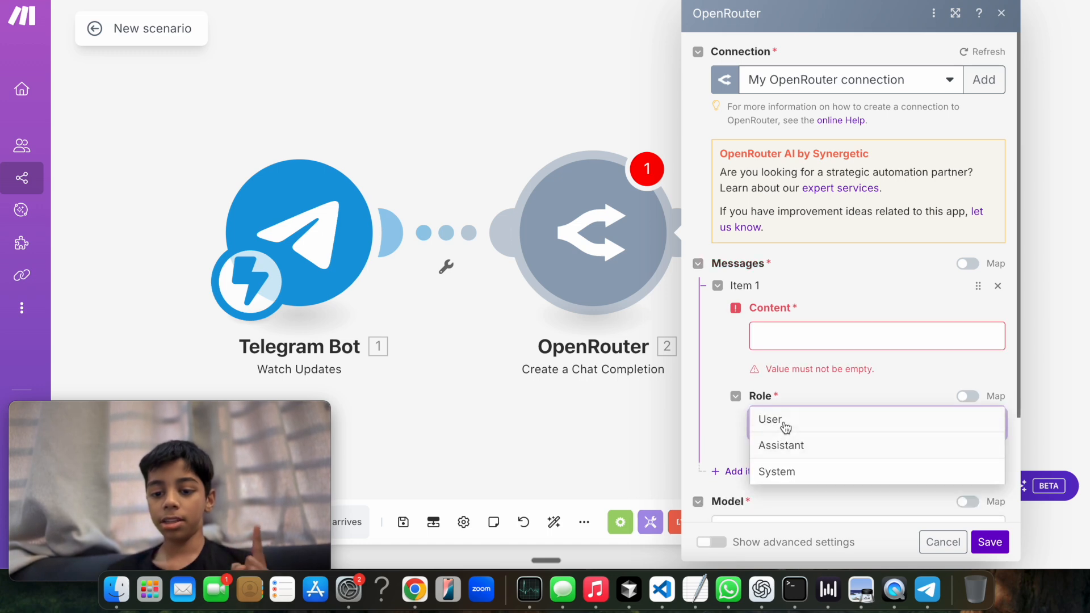
{"action": "left_click", "coordinate": [785, 427]}
Step: Fill the message content with "You are a helpful assistant, reply to this person: '' also his query."
{"action": "left_click", "coordinate": [837, 341]}
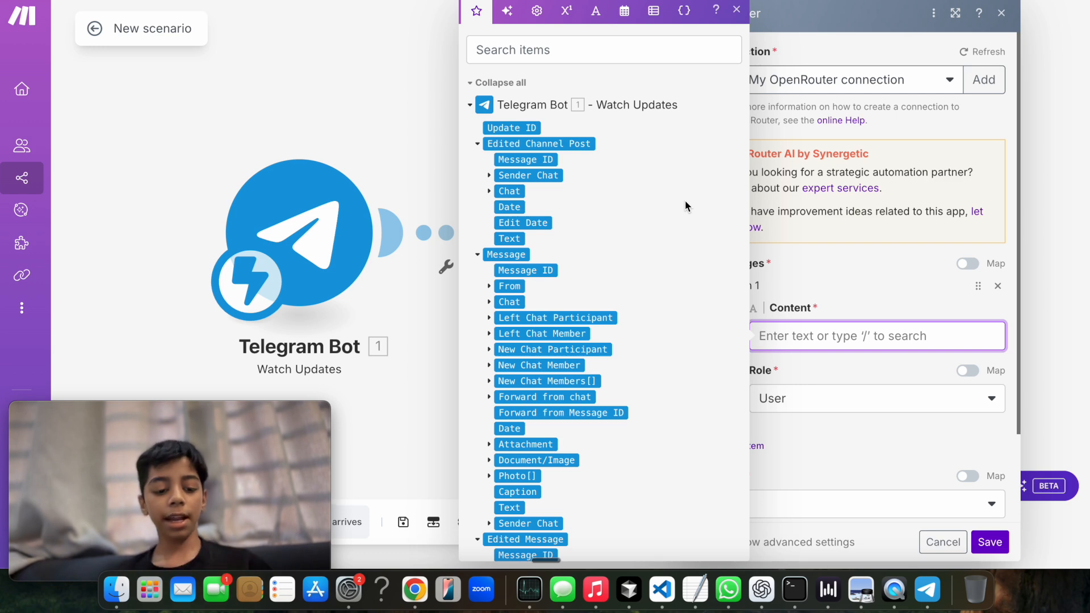
{"action": "left_click", "coordinate": [950, 297]}
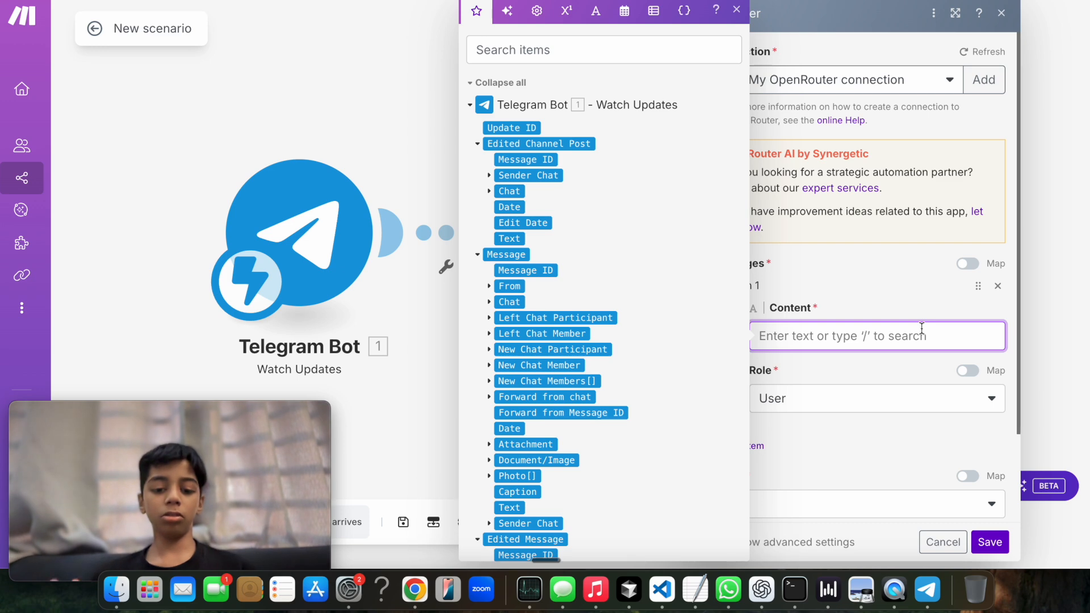
{"action": "type", "text": "You are a h"}
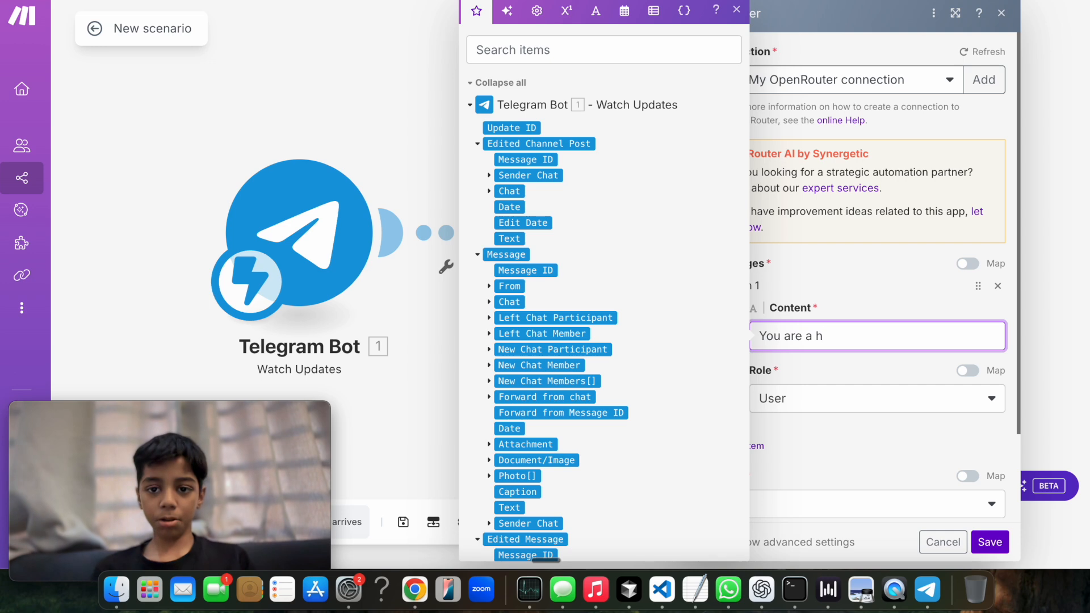
{"action": "left_click", "coordinate": [736, 9]}
{"action": "type", "text": "are a helpful assistant, reply to th"}
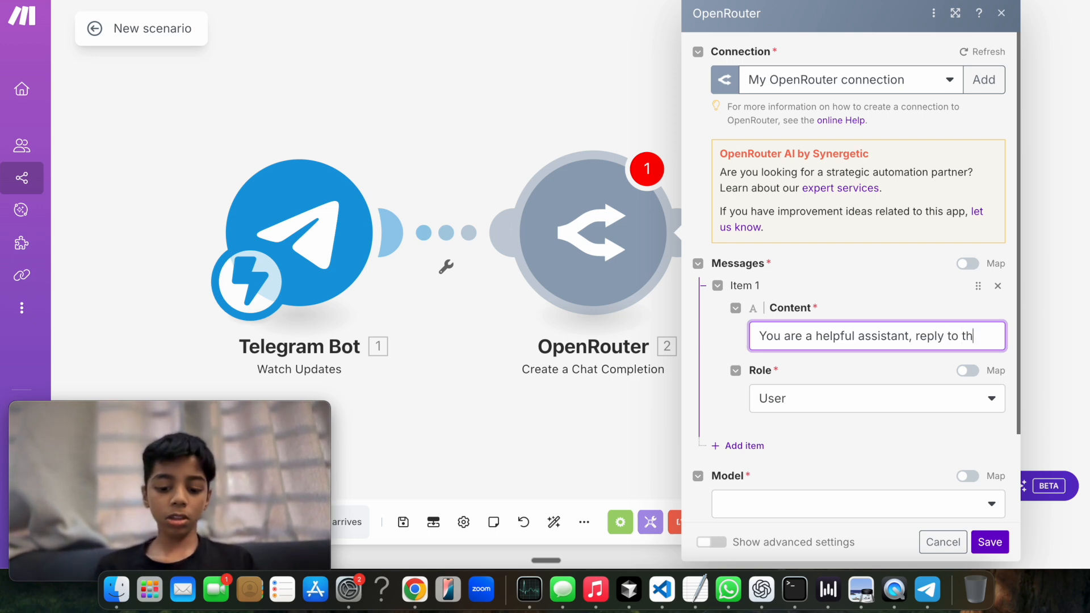
{"action": "type", "text": "is person: '' also his"}
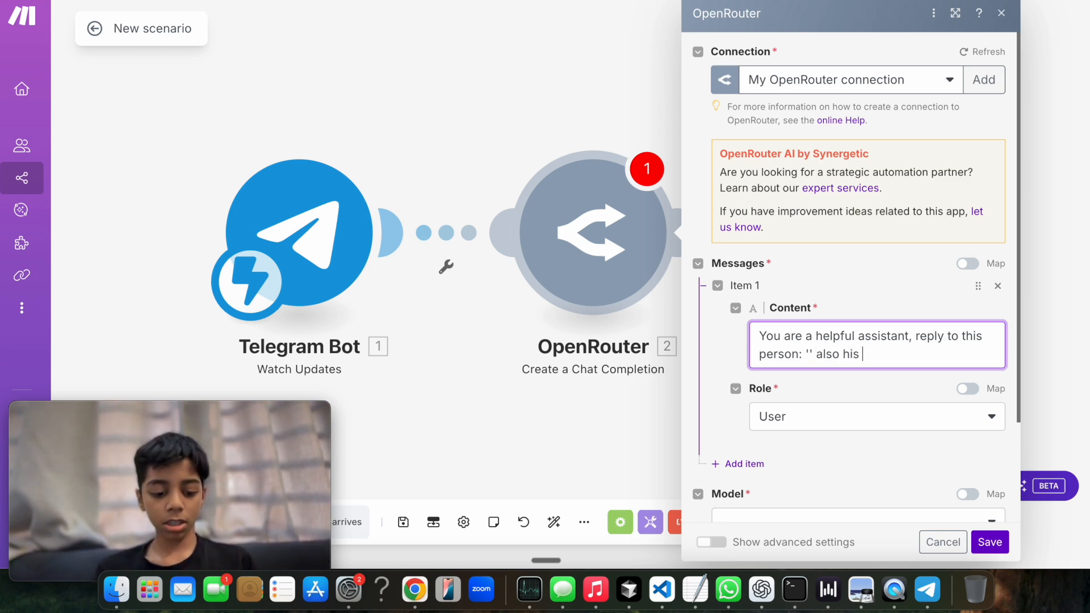
{"action": "type", "text": "query."}
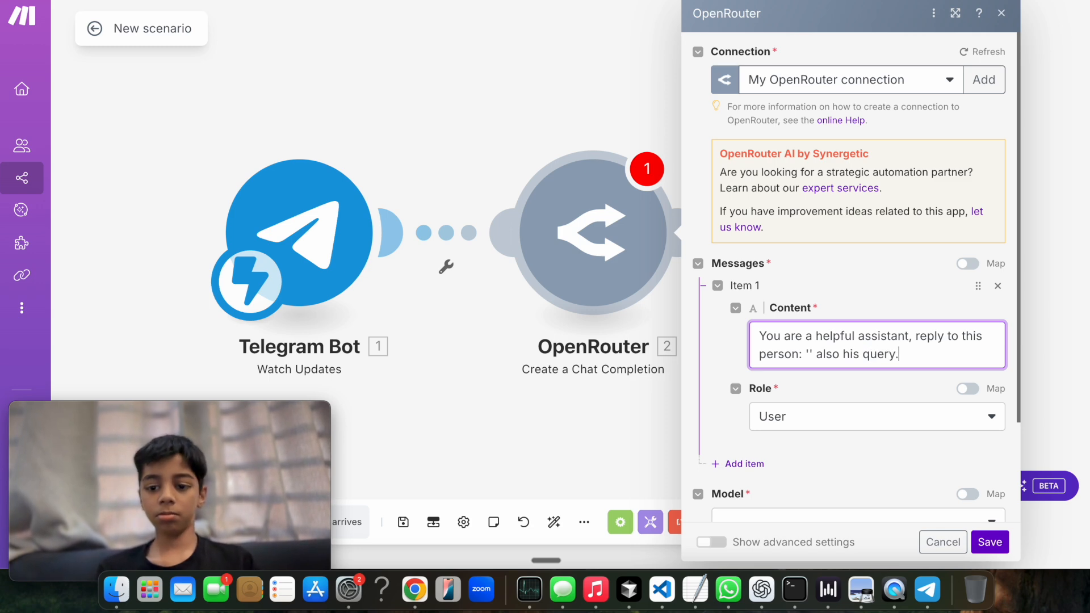
Step: Complete the message content so its last part reads "person: '' also his query: ''", with quotes enclosing both placeholder positions
{"action": "key", "text": "BackSpace"}
{"action": "type", "text": ": ''"}
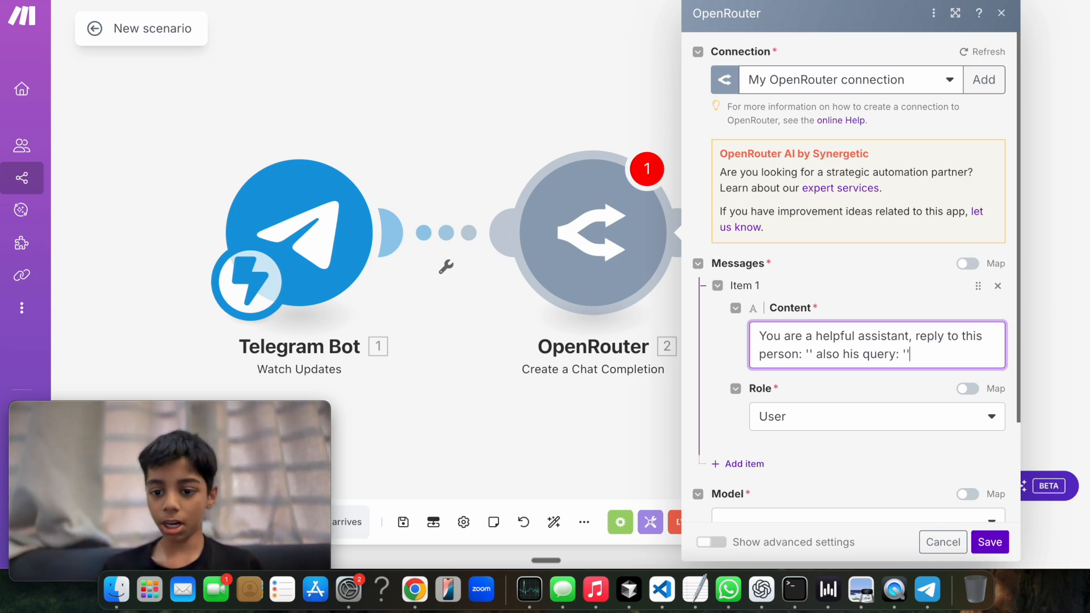
{"action": "key", "text": "Left"}
{"action": "key", "text": "Left"}
{"action": "key", "text": "Left"}
{"action": "key", "text": "Left"}
{"action": "key", "text": "Left"}
{"action": "key", "text": "Left"}
{"action": "key", "text": "Left"}
{"action": "key", "text": "Left"}
{"action": "key", "text": "Left"}
{"action": "key", "text": "Left"}
{"action": "key", "text": "Left"}
{"action": "key", "text": "Left"}
{"action": "key", "text": "Left"}
{"action": "key", "text": "Left"}
{"action": "key", "text": "Left"}
{"action": "key", "text": "Left"}
{"action": "key", "text": "Left"}
{"action": "key", "text": "Left"}
{"action": "key", "text": "Left"}
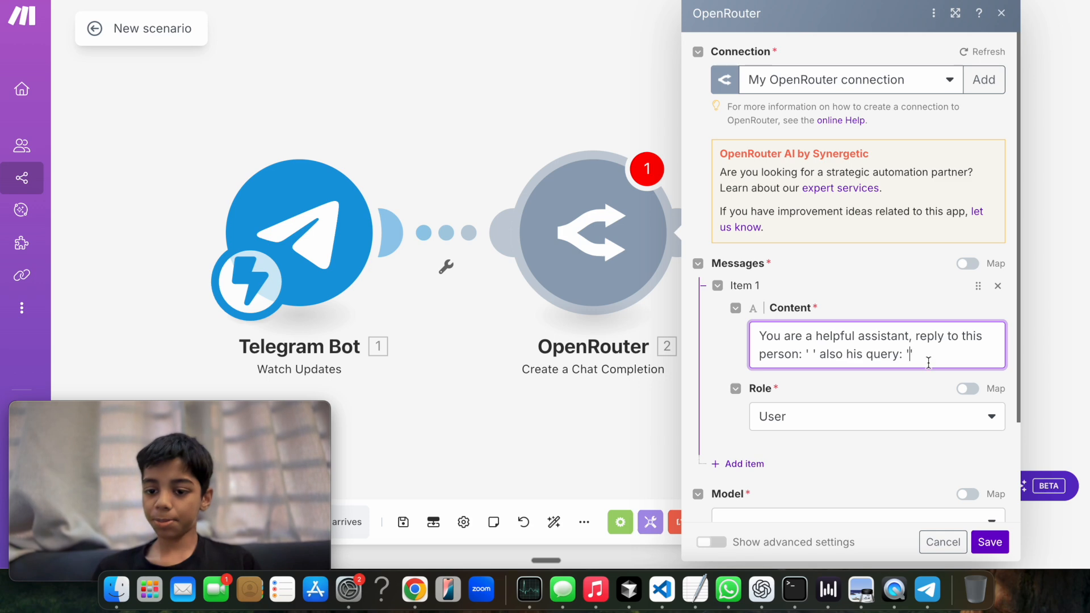
{"action": "left_click", "coordinate": [911, 351]}
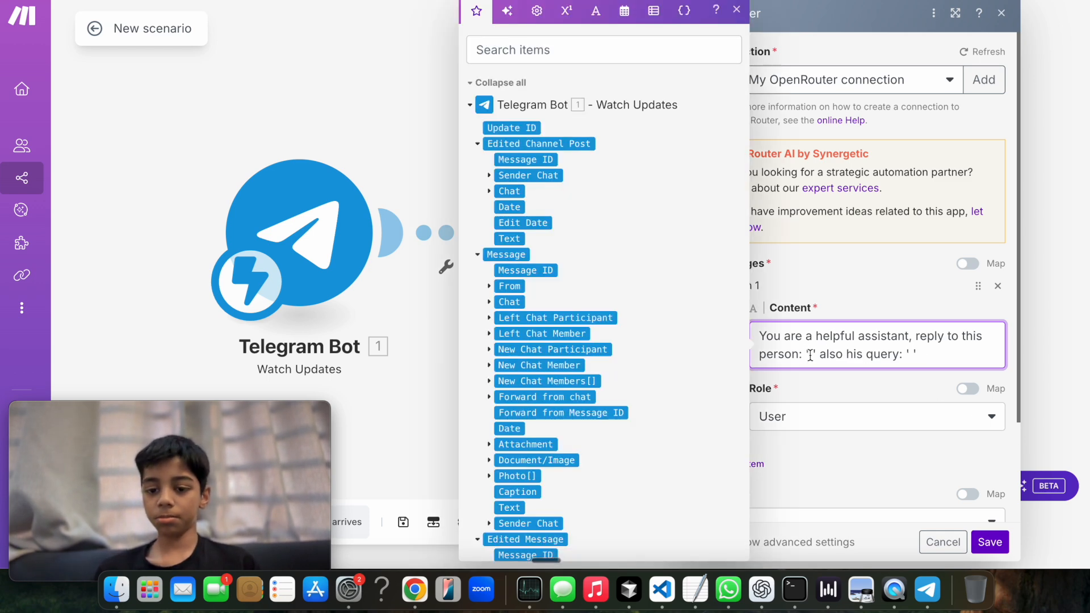
{"action": "key", "text": "BackSpace"}
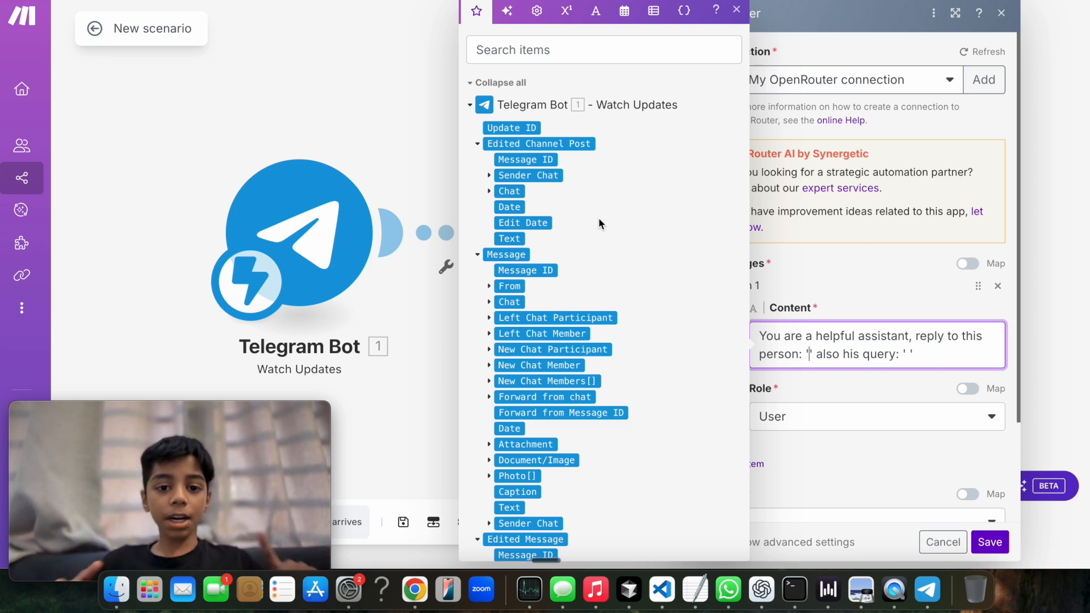
Step: Try to run the scenario once from the canvas, and re-save the Telegram Bot module's webhook settings
{"action": "scroll", "coordinate": [714, 370], "scroll_direction": "down", "scroll_amount": 5}
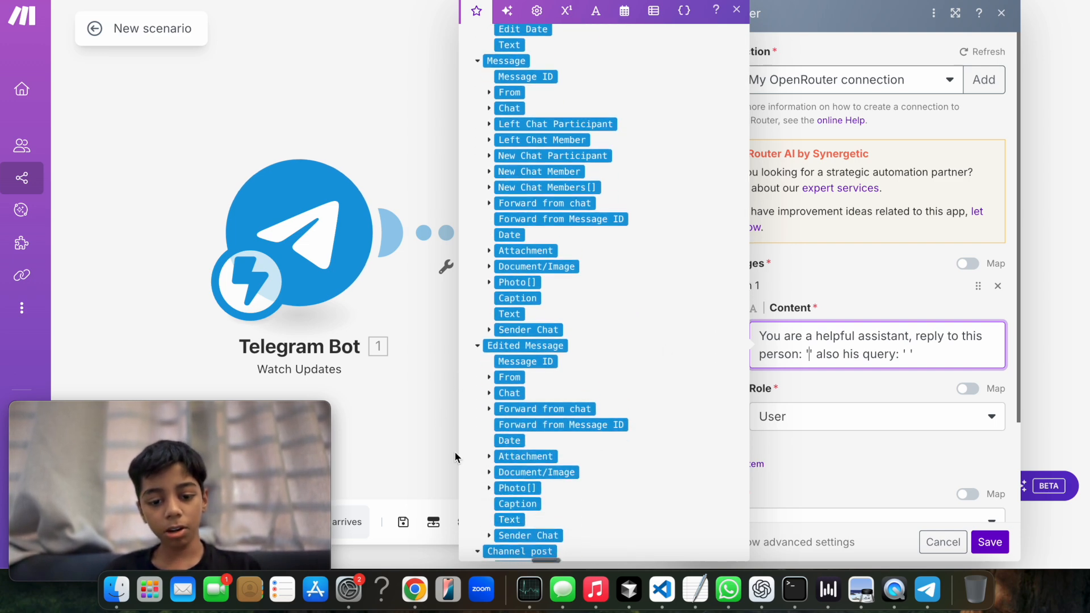
{"action": "left_click", "coordinate": [416, 452]}
{"action": "left_click_drag", "start_coordinate": [280, 433], "coordinate": [1009, 48]}
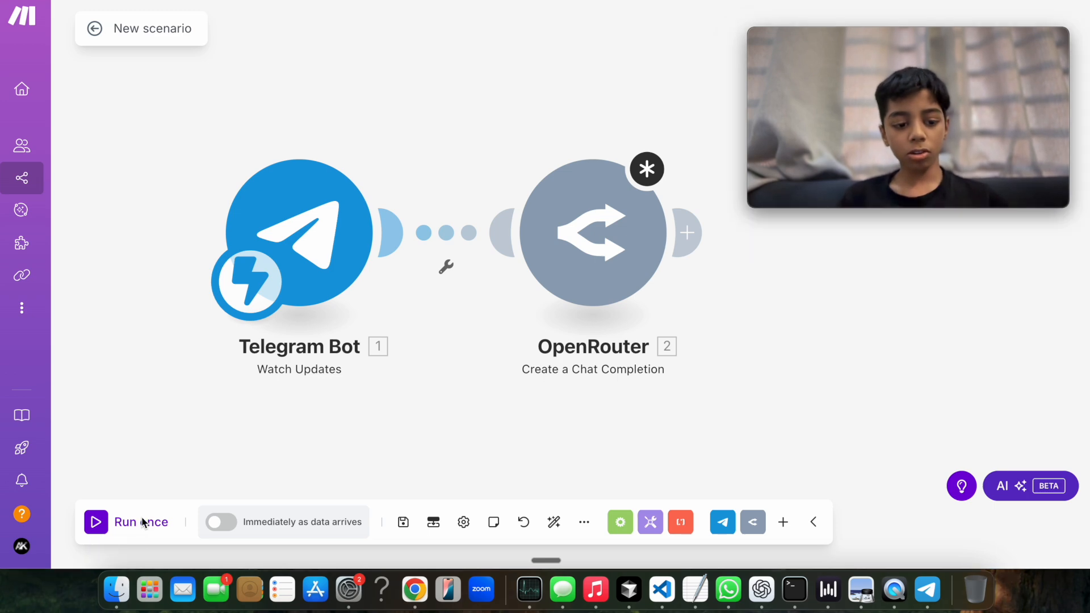
{"action": "left_click", "coordinate": [94, 532]}
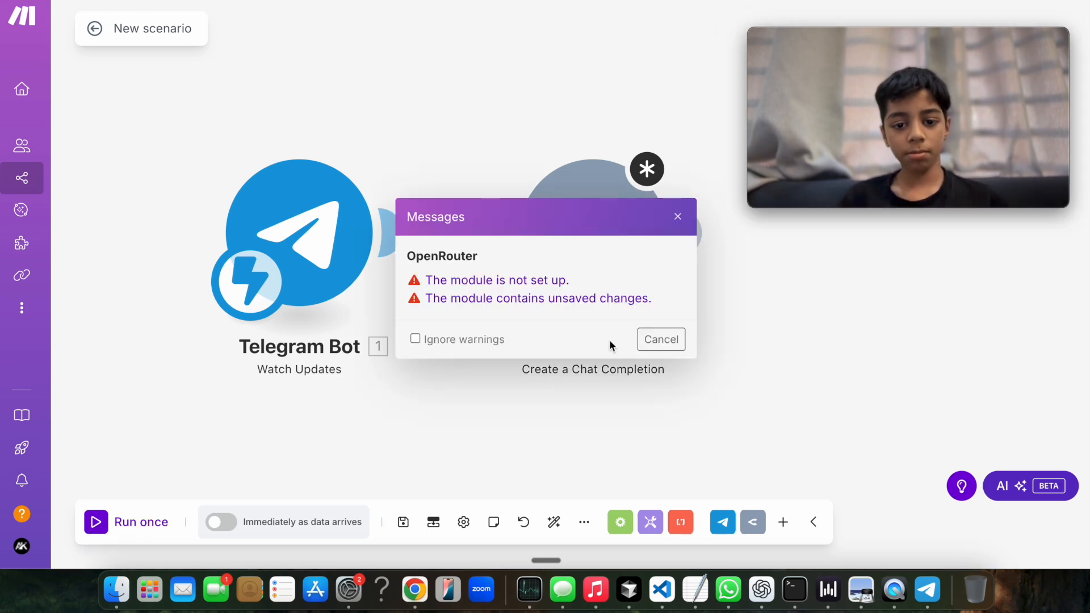
{"action": "left_click", "coordinate": [311, 248]}
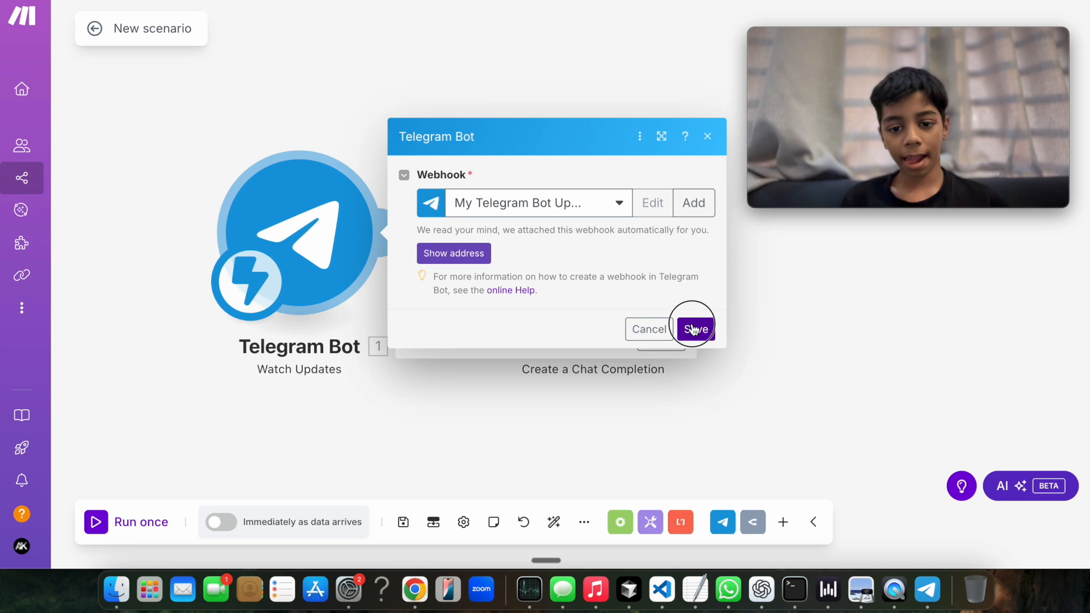
{"action": "left_click", "coordinate": [694, 329]}
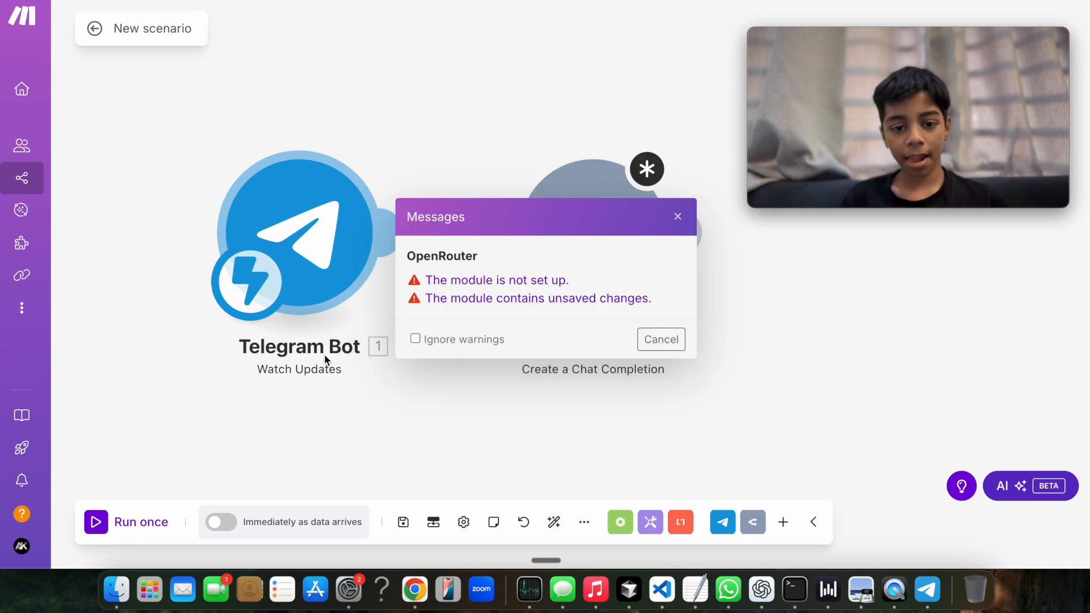
{"action": "left_click", "coordinate": [678, 218]}
Step: Unlink the OpenRouter module from the Telegram Bot module and run the scenario once
{"action": "left_click", "coordinate": [454, 246]}
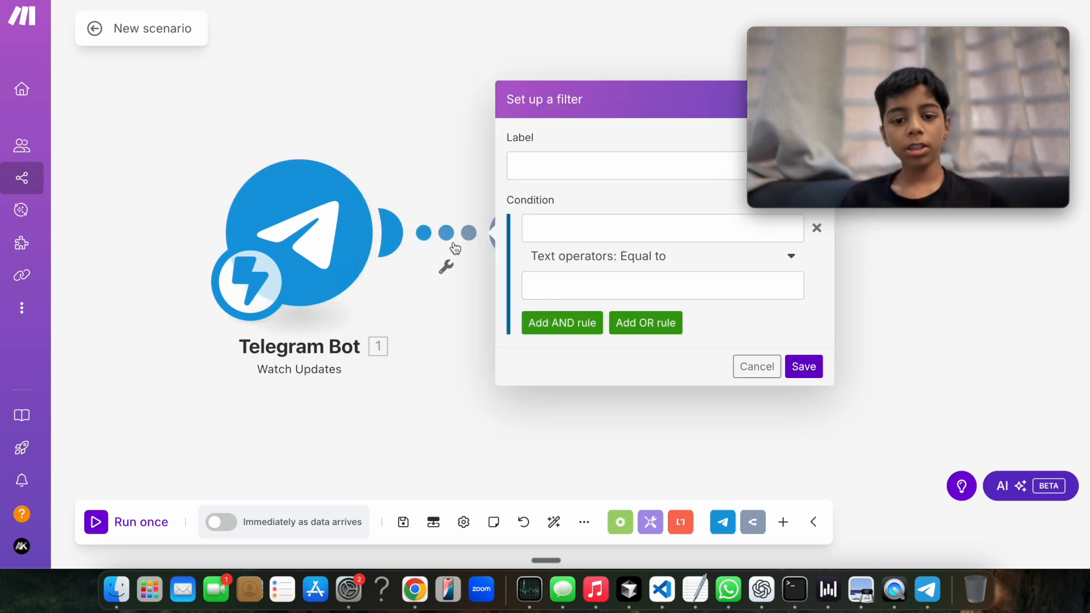
{"action": "right_click", "coordinate": [455, 245]}
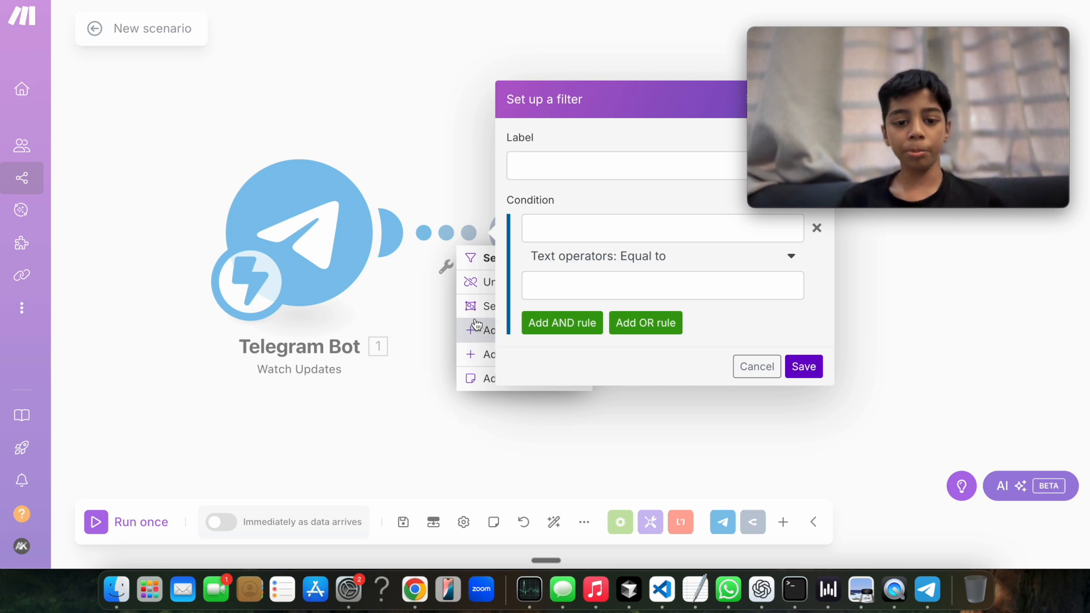
{"action": "left_click", "coordinate": [472, 282]}
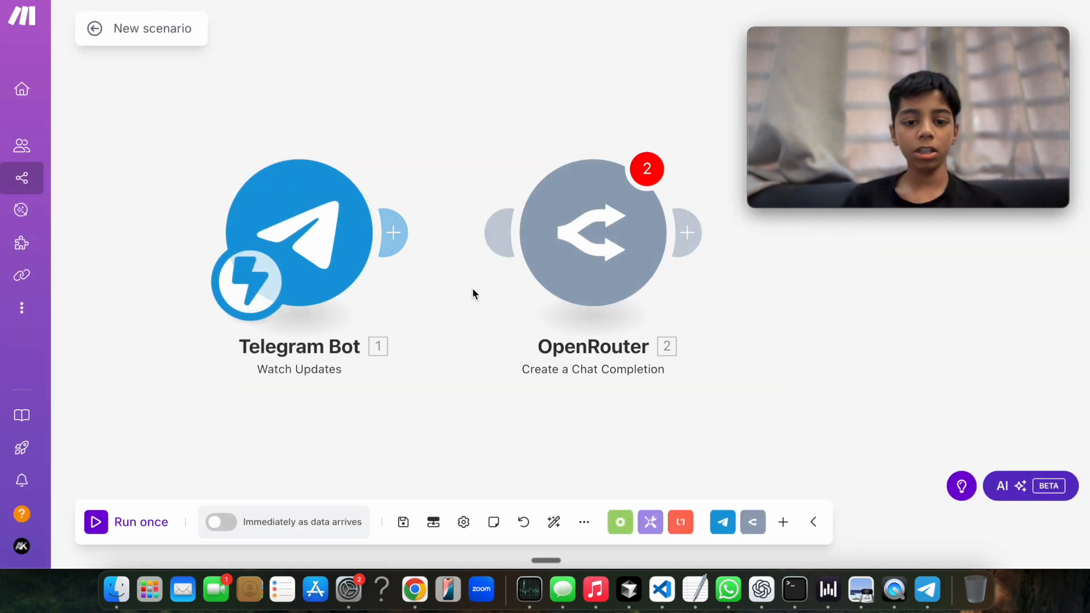
{"action": "left_click", "coordinate": [101, 526]}
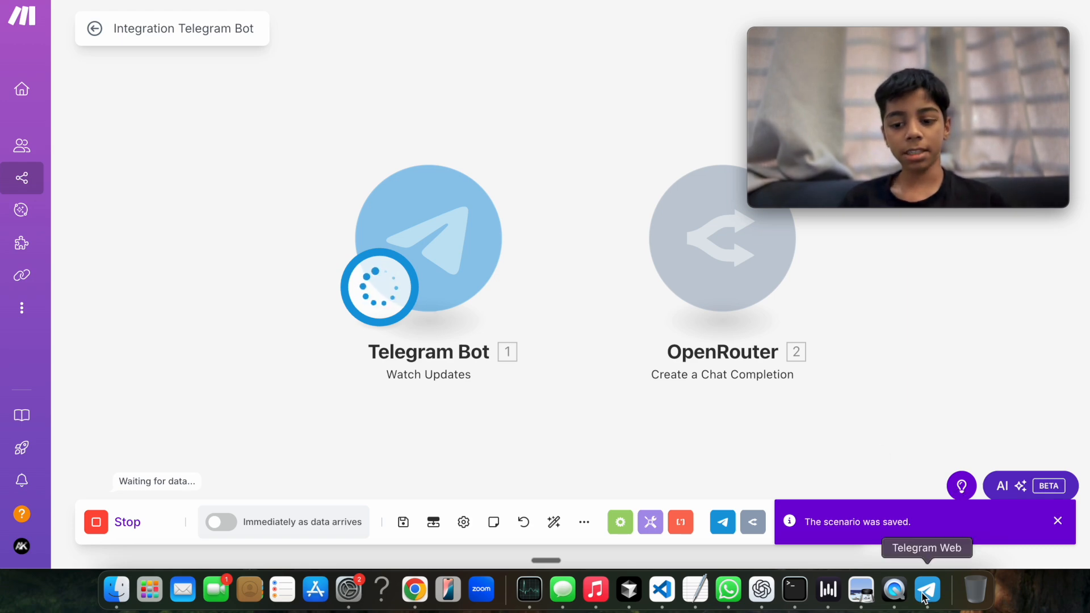
Step: Switch to Telegram Web and send "hi" in the Personal bot chat
{"action": "left_click", "coordinate": [924, 596]}
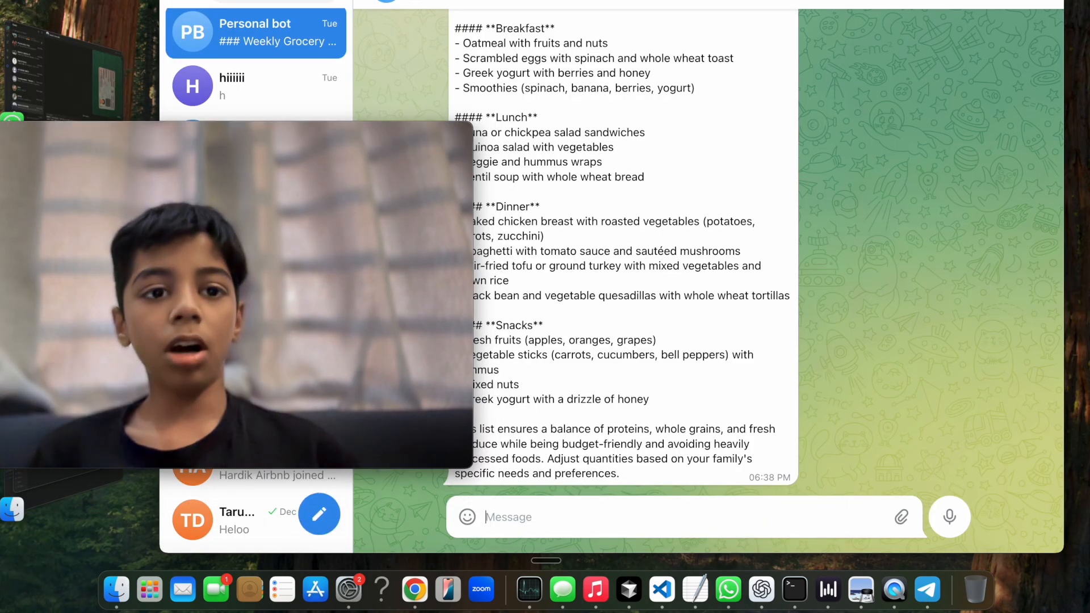
{"action": "left_click", "coordinate": [273, 0]}
{"action": "left_click", "coordinate": [179, 1]}
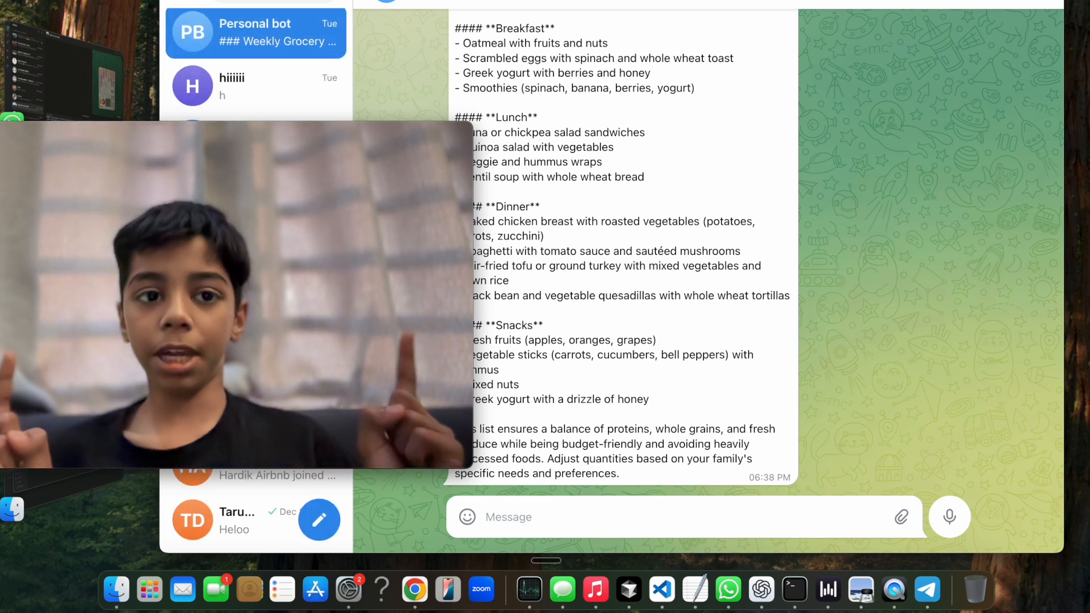
{"action": "left_click", "coordinate": [273, 1]}
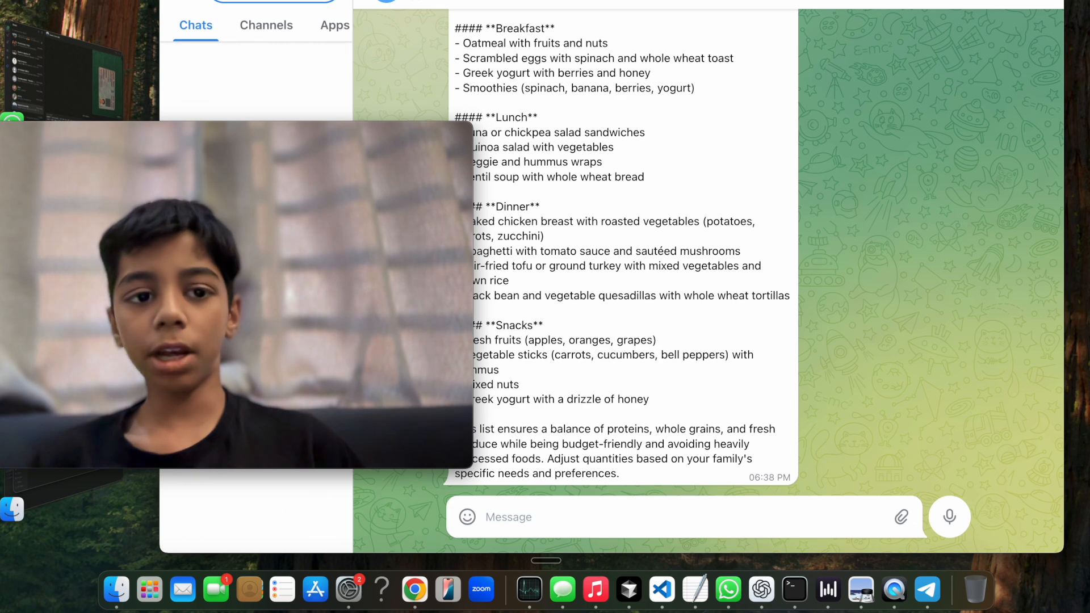
{"action": "left_click", "coordinate": [179, 1]}
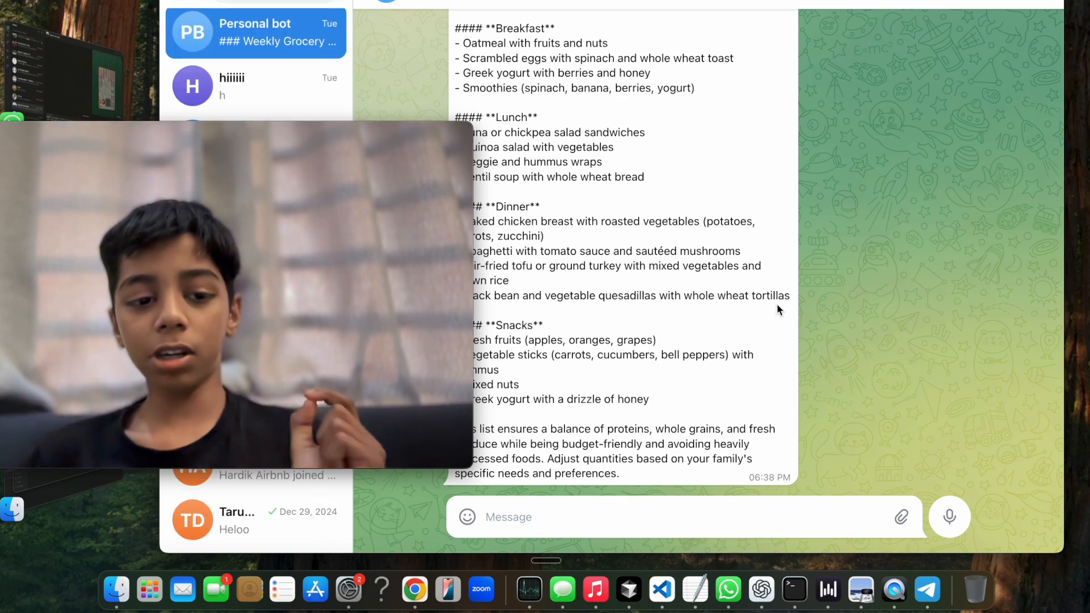
{"action": "left_click", "coordinate": [575, 511]}
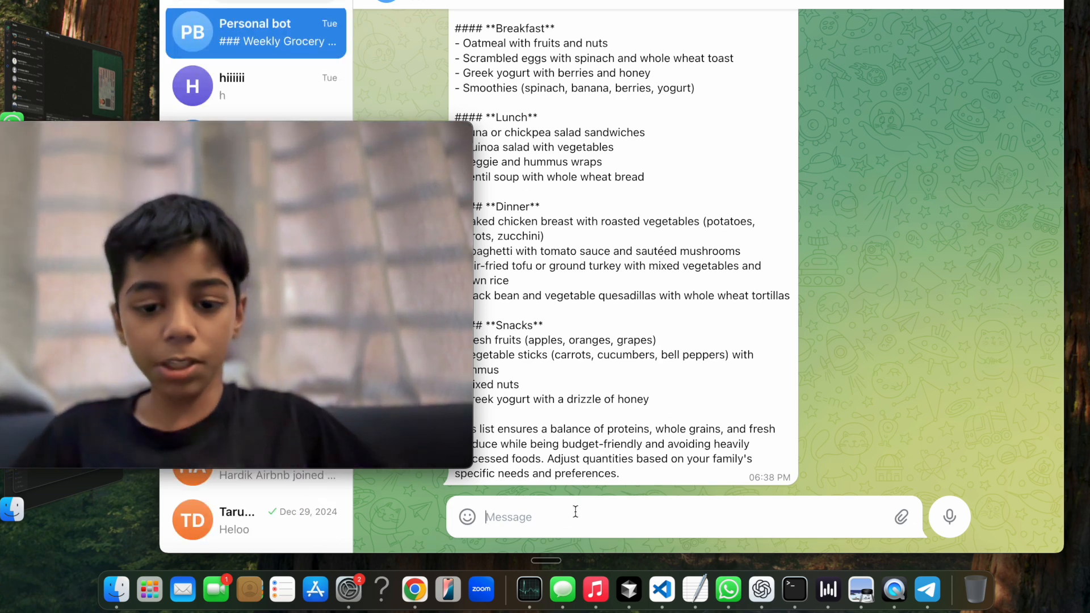
{"action": "scroll", "coordinate": [733, 362], "scroll_direction": "down", "scroll_amount": 1}
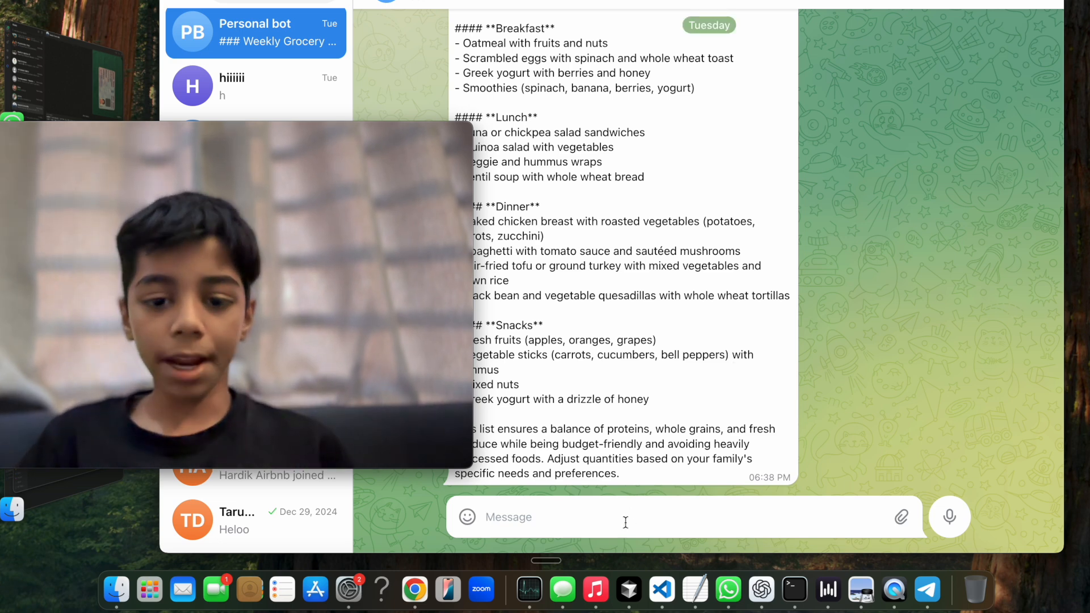
{"action": "type", "text": "hi"}
{"action": "key", "text": "Return"}
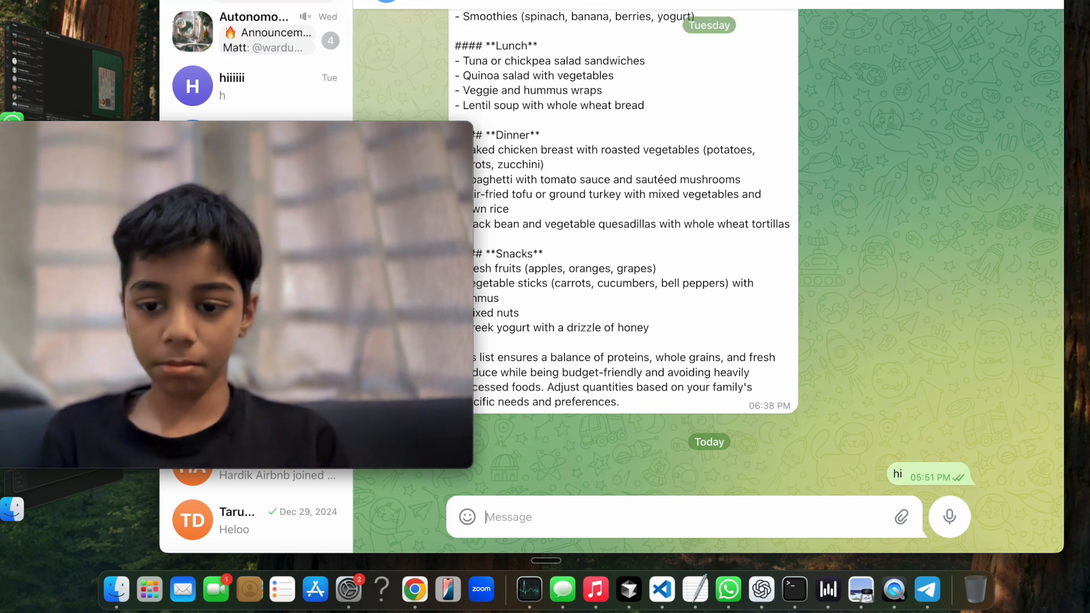
Step: Examine the Message collection in the Telegram Bot module's output bundle in Make
{"action": "mouse_move", "coordinate": [56, 187]}
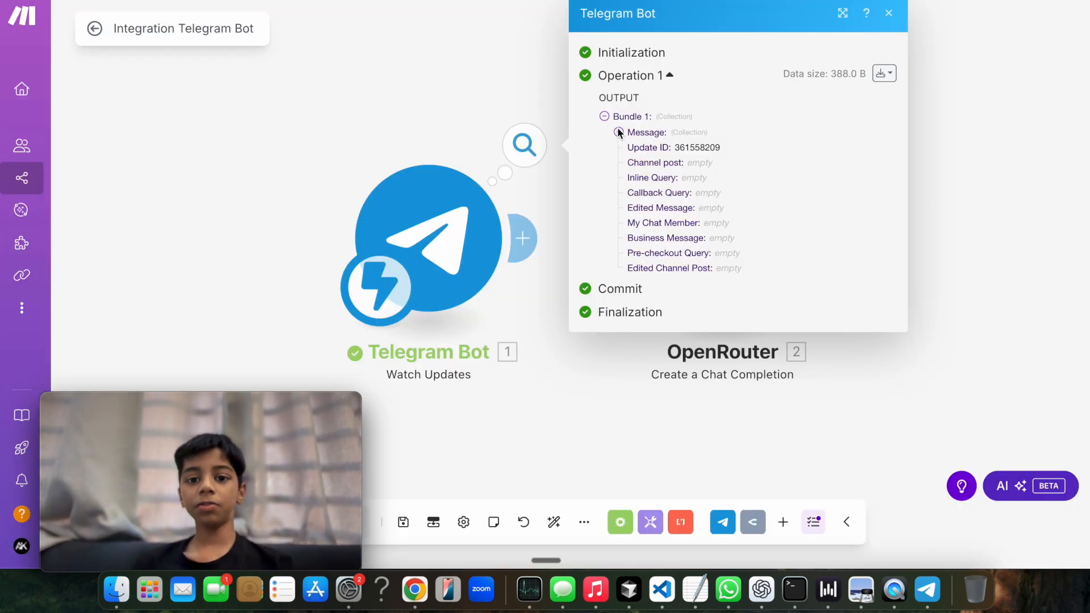
{"action": "left_click", "coordinate": [618, 133]}
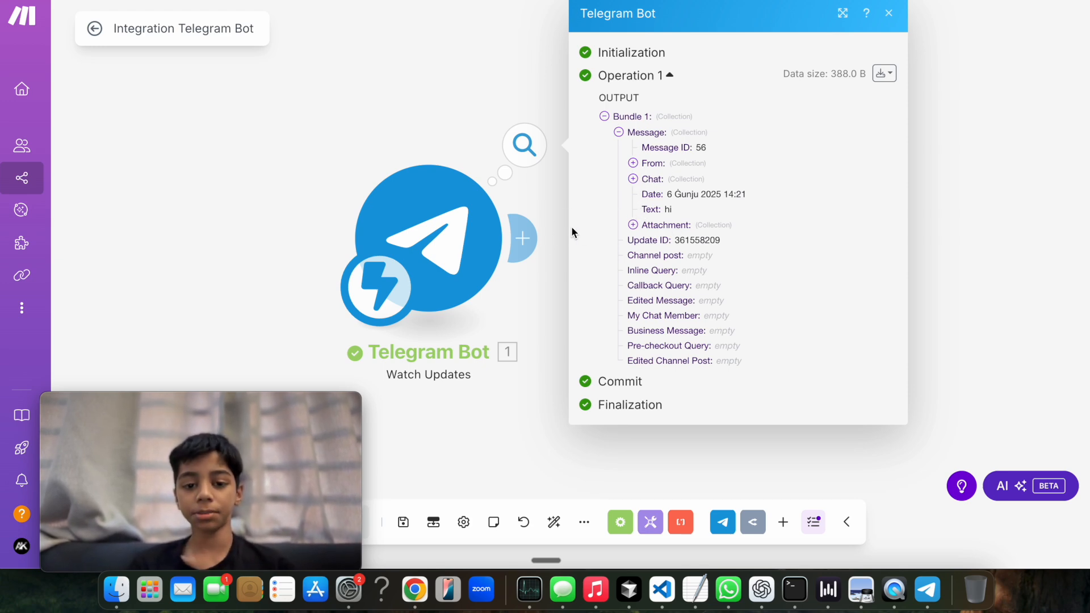
Step: Reconnect the OpenRouter module directly after the Telegram Bot module, without an empty module between them
{"action": "left_click", "coordinate": [534, 244]}
{"action": "left_click", "coordinate": [540, 197]}
{"action": "left_click_drag", "start_coordinate": [645, 211], "coordinate": [530, 238]}
{"action": "left_click", "coordinate": [768, 240]}
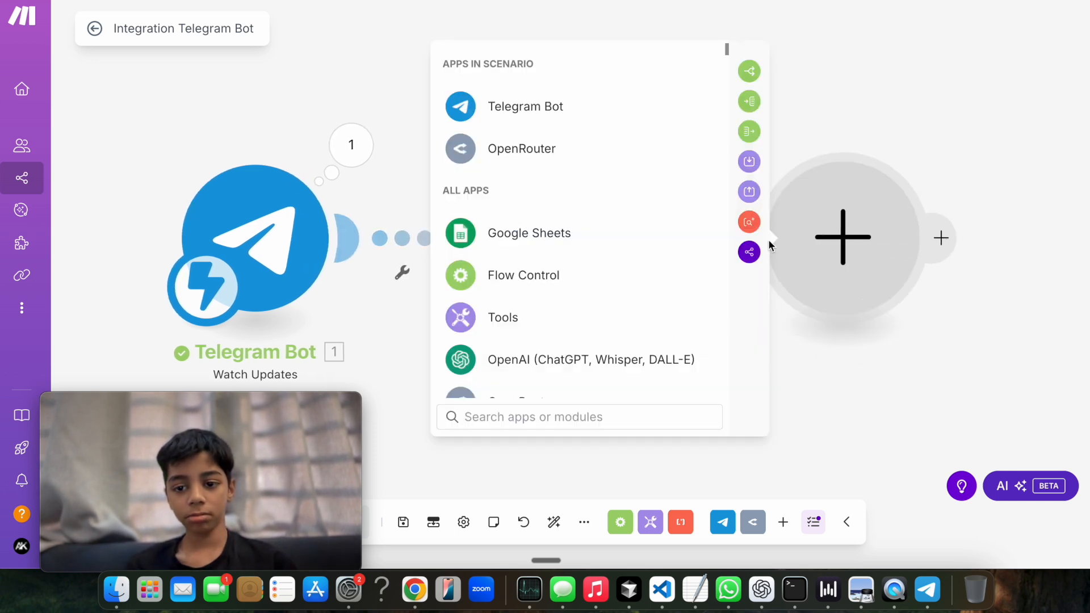
{"action": "left_click", "coordinate": [703, 199]}
{"action": "left_click", "coordinate": [613, 219]}
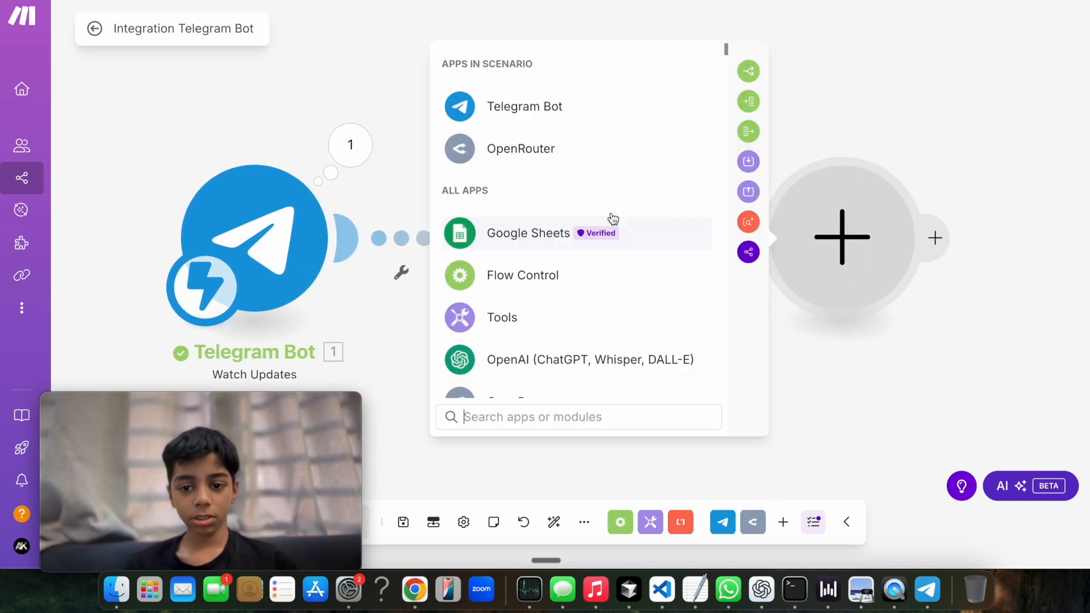
Step: Insert the Telegram message sender's First Name (Message: From) between the quotes after "person:" in the OpenRouter content
{"action": "left_click", "coordinate": [566, 228]}
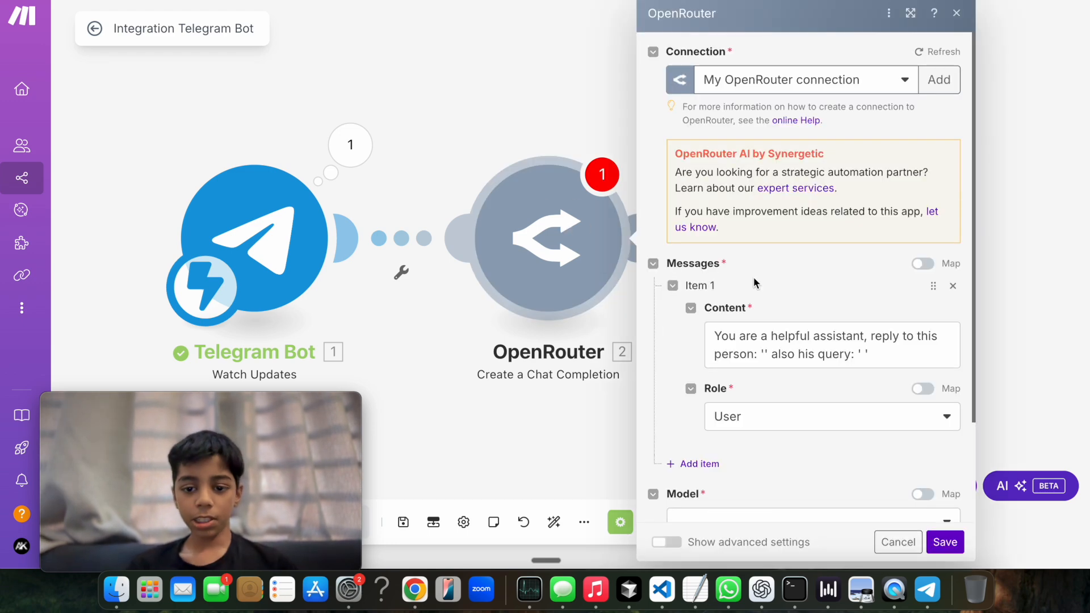
{"action": "left_click", "coordinate": [764, 355]}
{"action": "type", "text": "first name"}
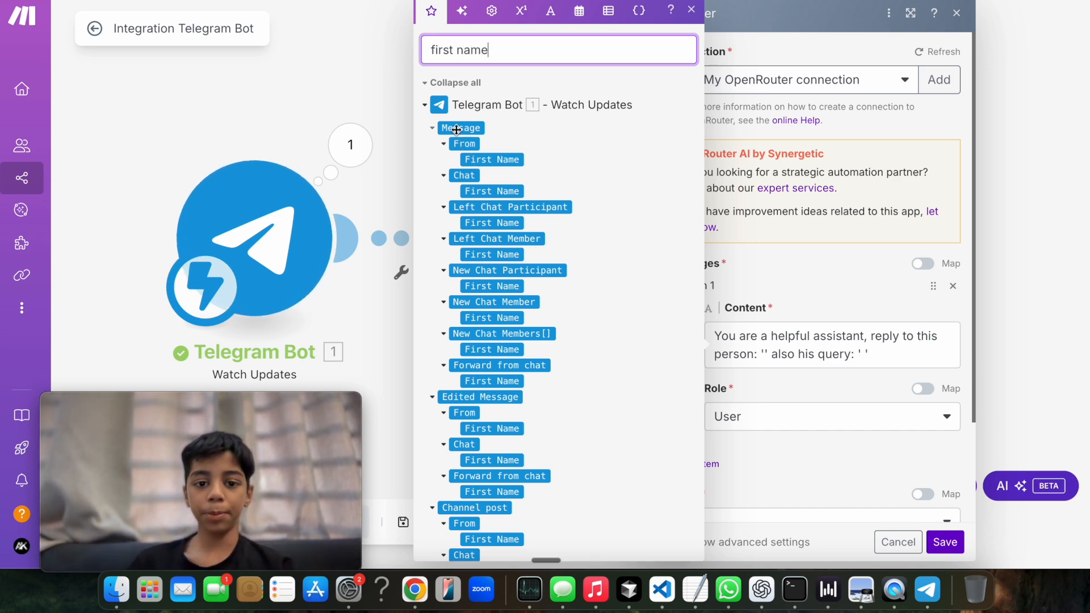
{"action": "left_click_drag", "start_coordinate": [488, 155], "coordinate": [764, 356]}
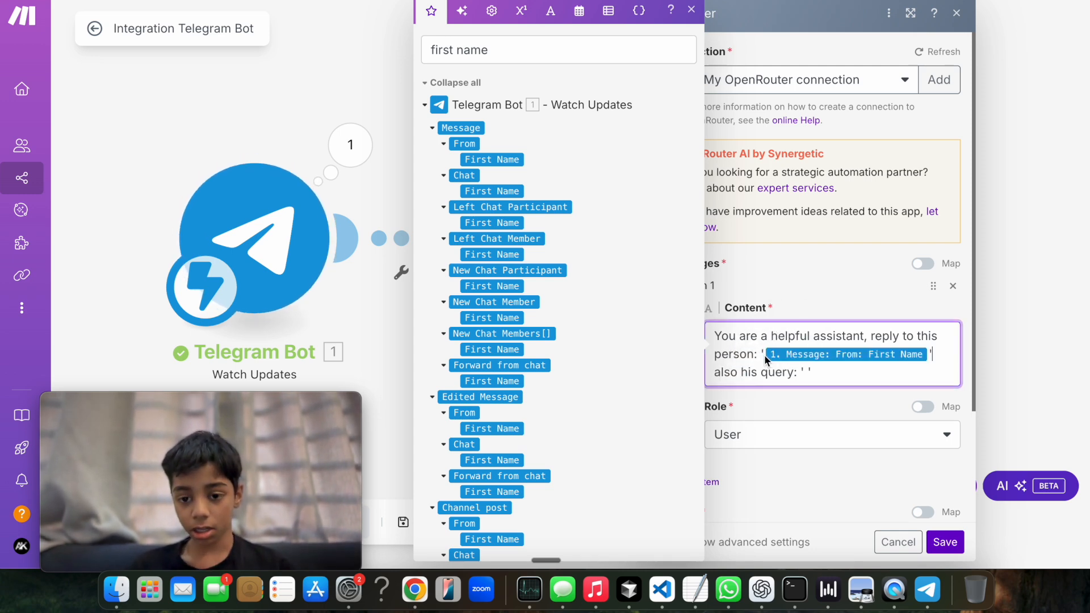
Step: Insert the Telegram Message Text value between the quotes after "query:" and try to save the OpenRouter module
{"action": "left_click", "coordinate": [801, 373]}
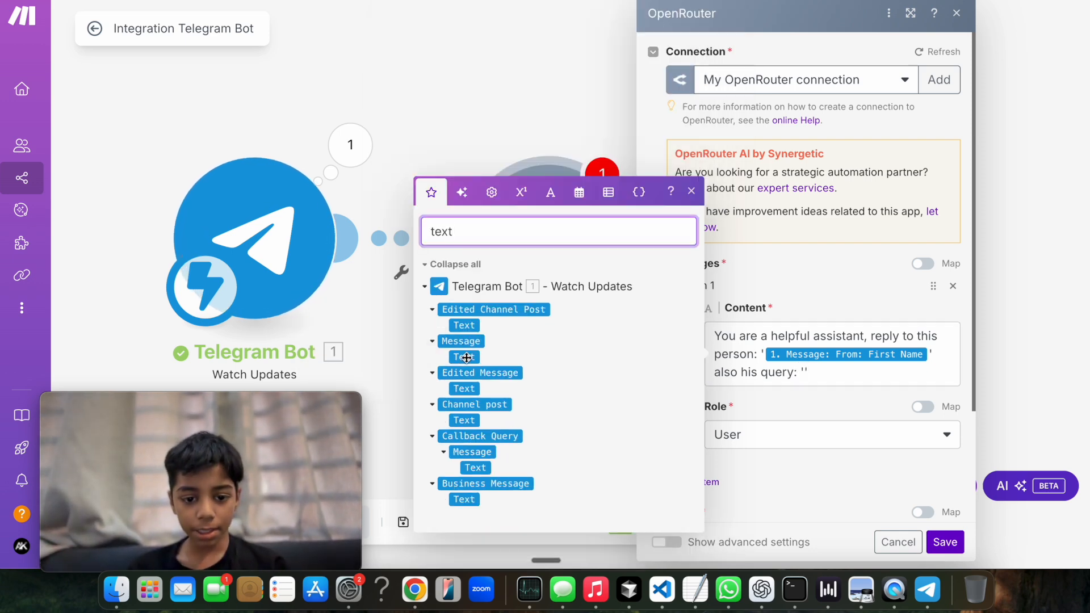
{"action": "left_click_drag", "start_coordinate": [466, 357], "coordinate": [805, 380]}
{"action": "left_click", "coordinate": [944, 542]}
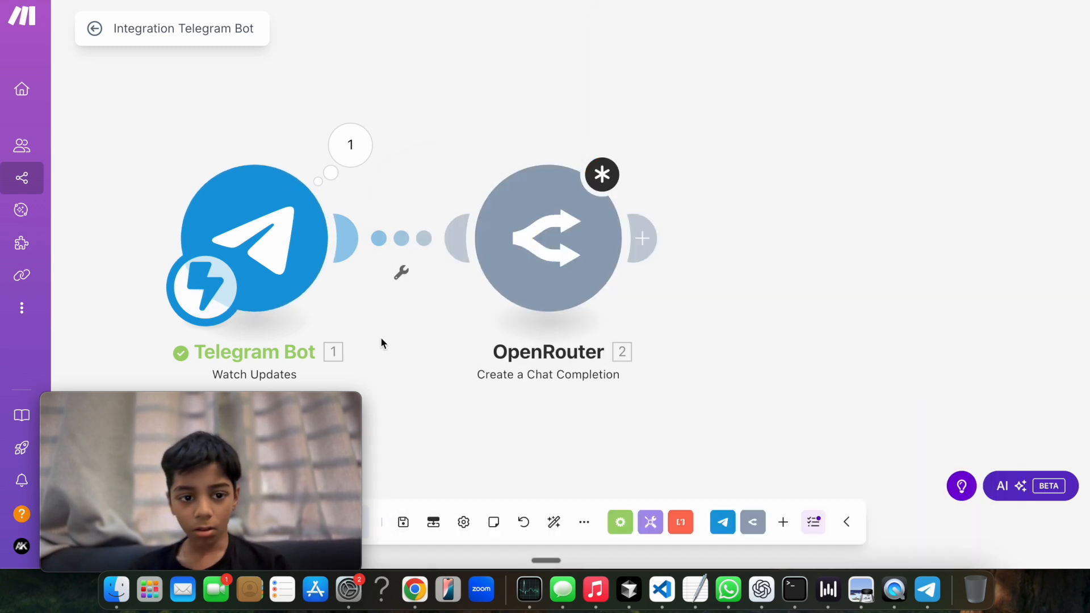
Step: Save the OpenRouter module with Meta: Llama 4 Maverick (free) as its model, and run the scenario once
{"action": "left_click_drag", "start_coordinate": [198, 401], "coordinate": [941, 157]}
{"action": "left_click", "coordinate": [613, 218]}
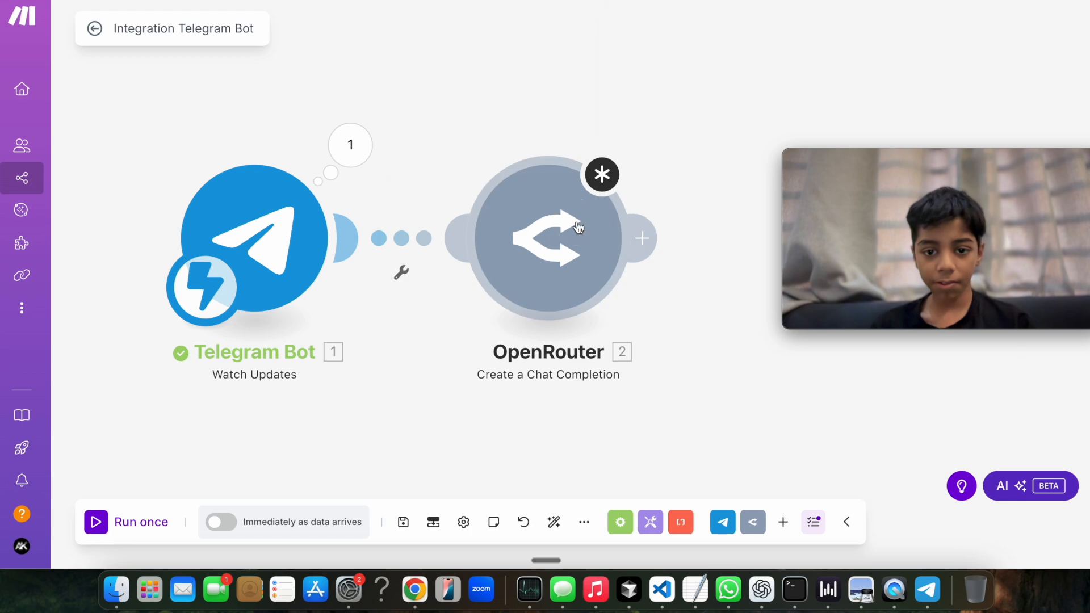
{"action": "scroll", "coordinate": [704, 420], "scroll_direction": "down", "scroll_amount": 3}
{"action": "left_click", "coordinate": [703, 403]}
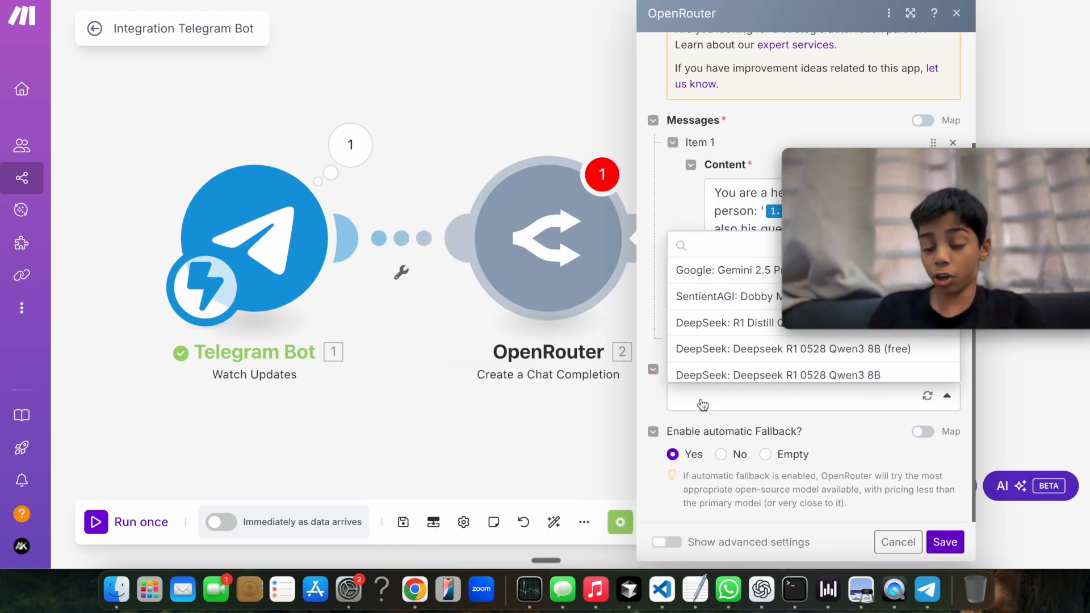
{"action": "type", "text": "llama"}
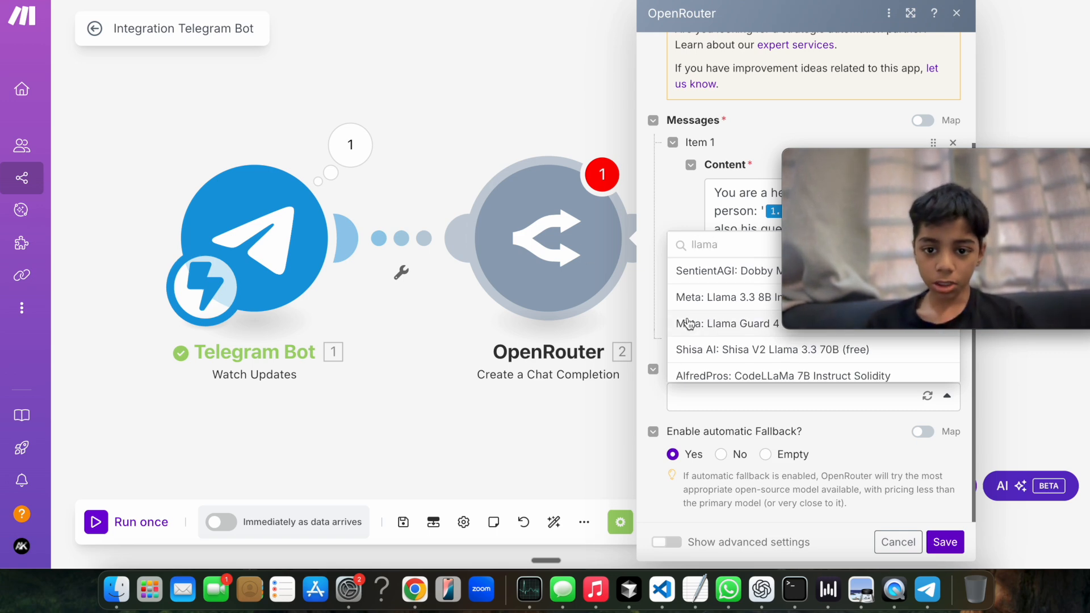
{"action": "type", "text": " 4"}
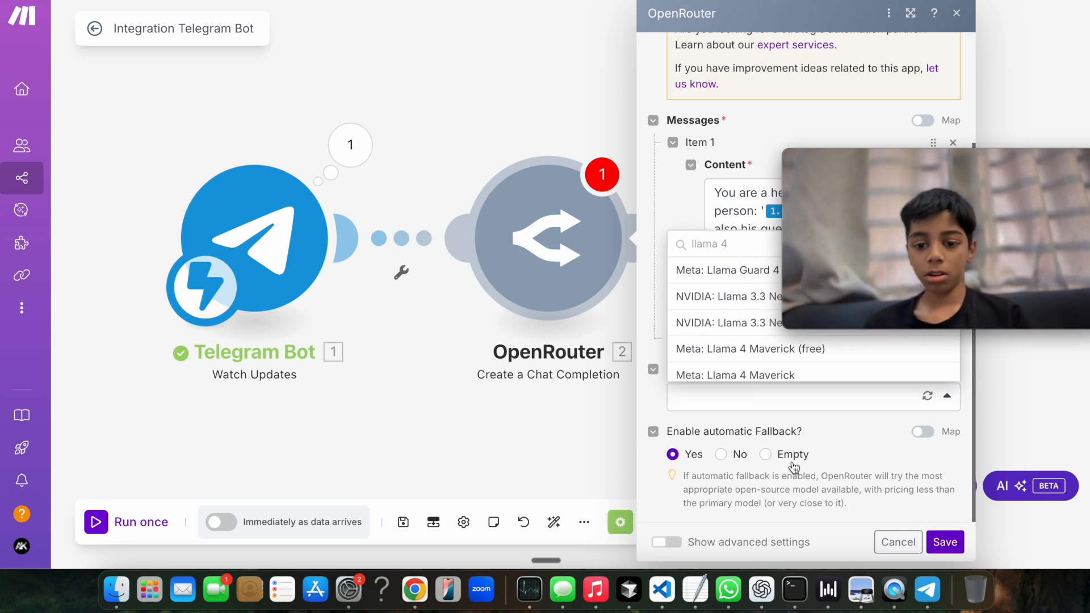
{"action": "left_click", "coordinate": [783, 350]}
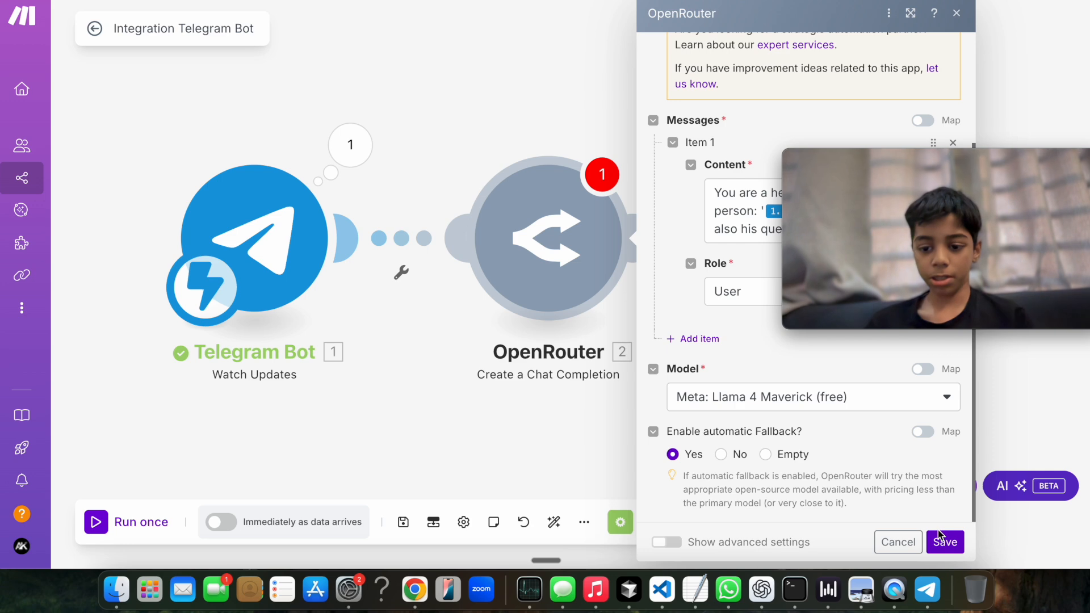
{"action": "left_click", "coordinate": [939, 540]}
{"action": "left_click", "coordinate": [130, 532]}
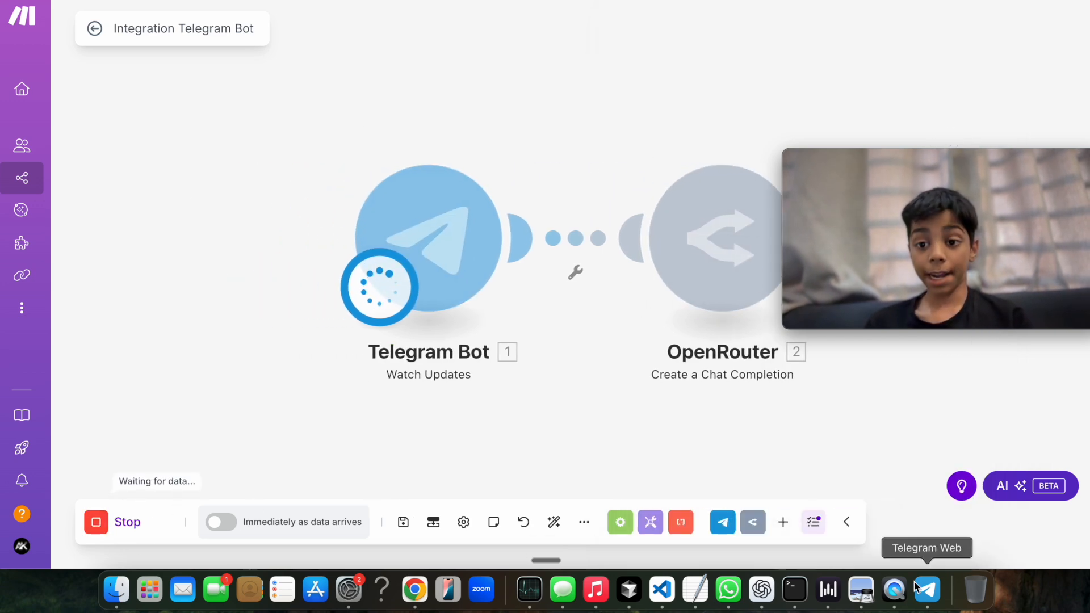
Step: Examine the OpenRouter run's output down to the first choice's message and read the assistant's reply content
{"action": "left_click_drag", "start_coordinate": [976, 226], "coordinate": [329, 447]}
{"action": "left_click", "coordinate": [819, 144]}
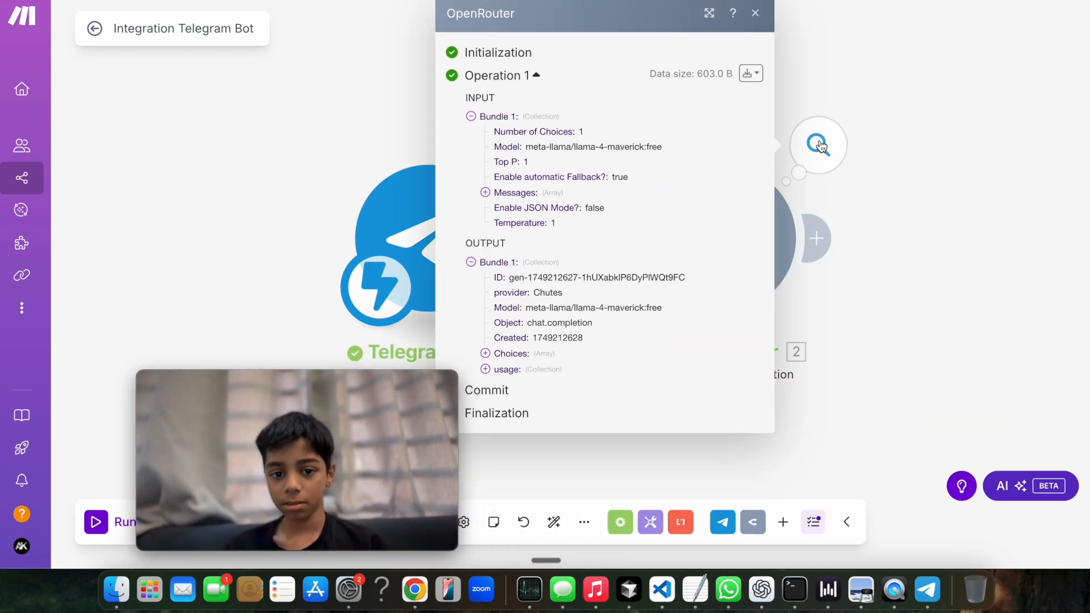
{"action": "left_click", "coordinate": [486, 353]}
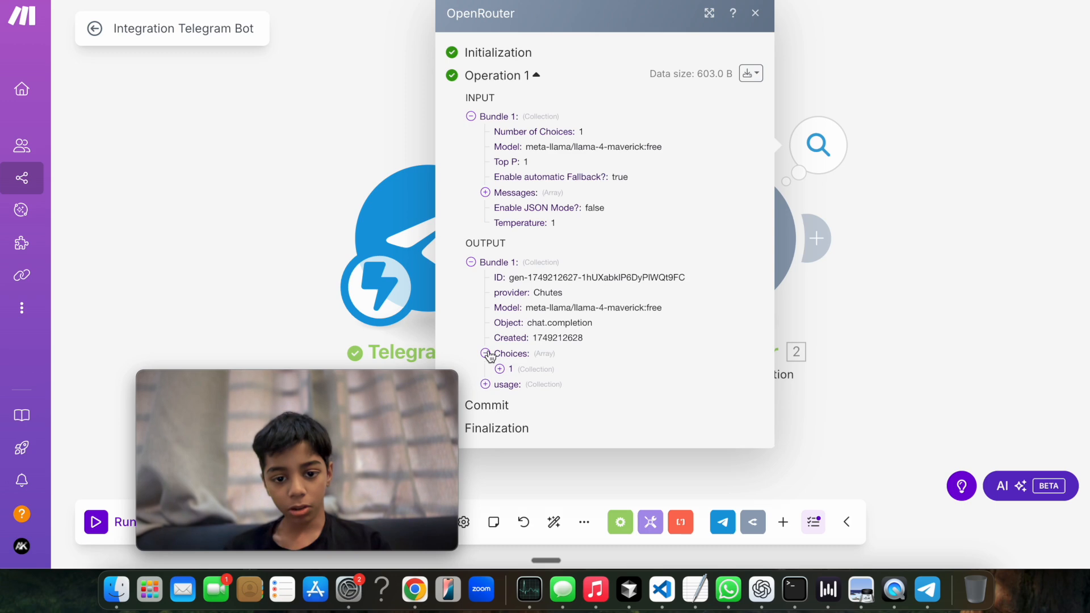
{"action": "left_click", "coordinate": [500, 369]}
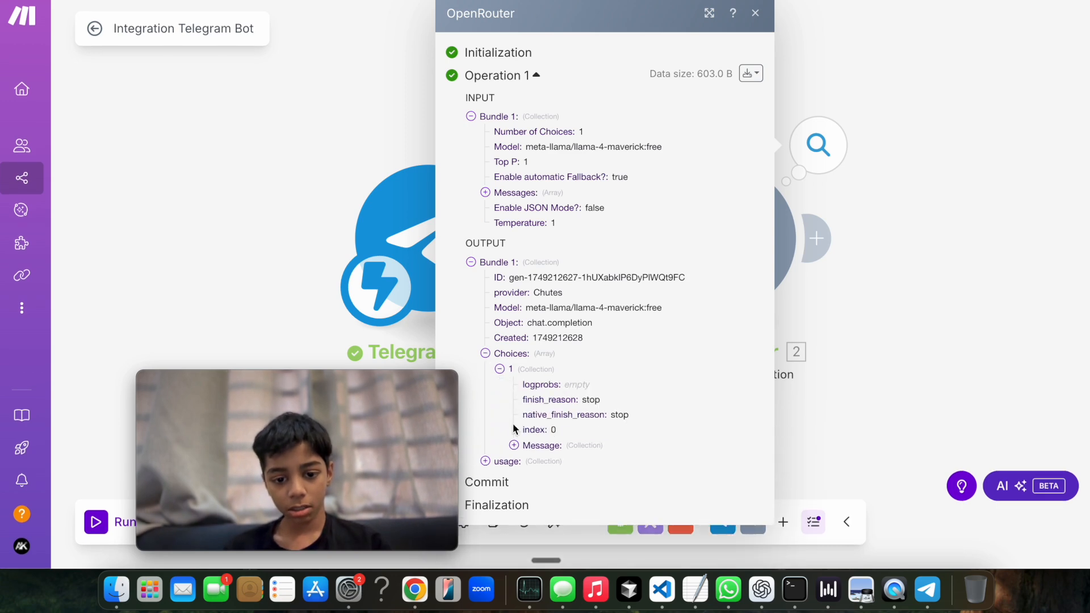
{"action": "left_click", "coordinate": [514, 445]}
{"action": "scroll", "coordinate": [521, 453], "scroll_direction": "down", "scroll_amount": 1}
{"action": "scroll", "coordinate": [521, 453], "scroll_direction": "down", "scroll_amount": 1}
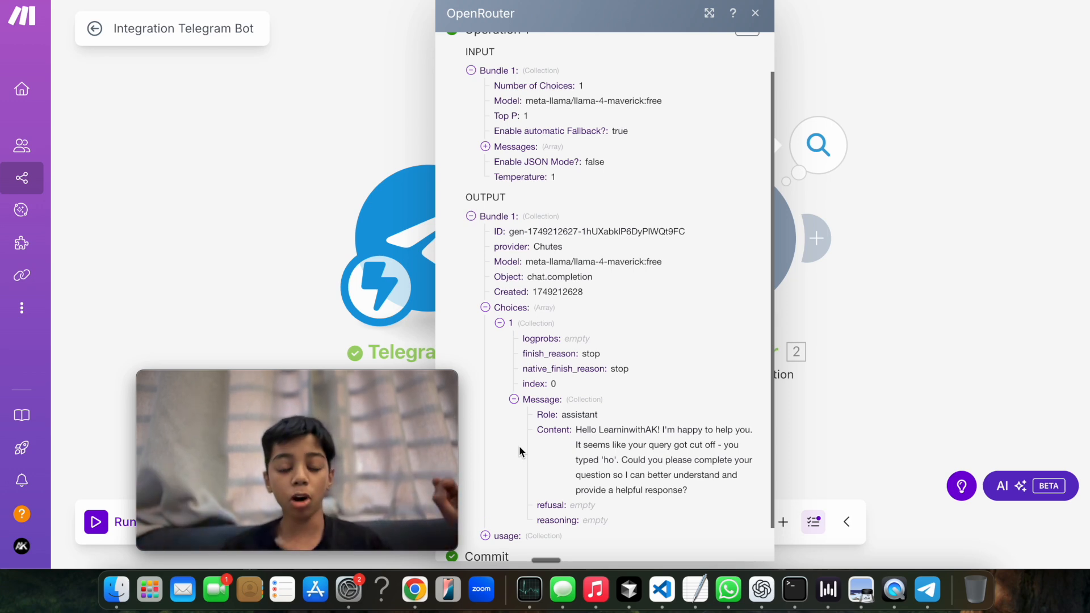
{"action": "left_click", "coordinate": [940, 356]}
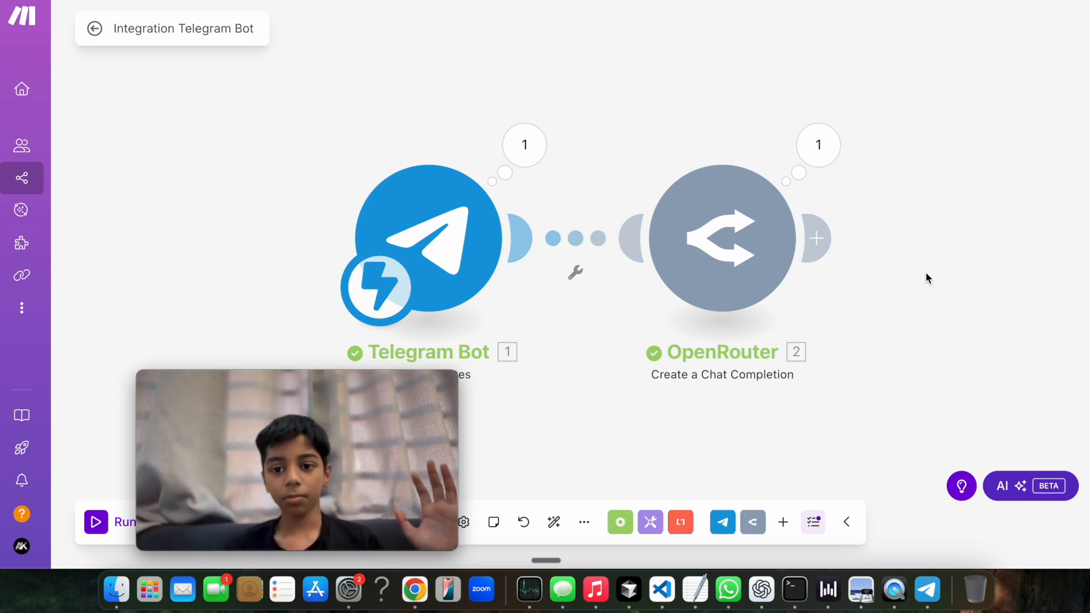
Step: Add a Telegram Bot "Send a Text Message or a Reply" module after the OpenRouter module
{"action": "left_click", "coordinate": [818, 238]}
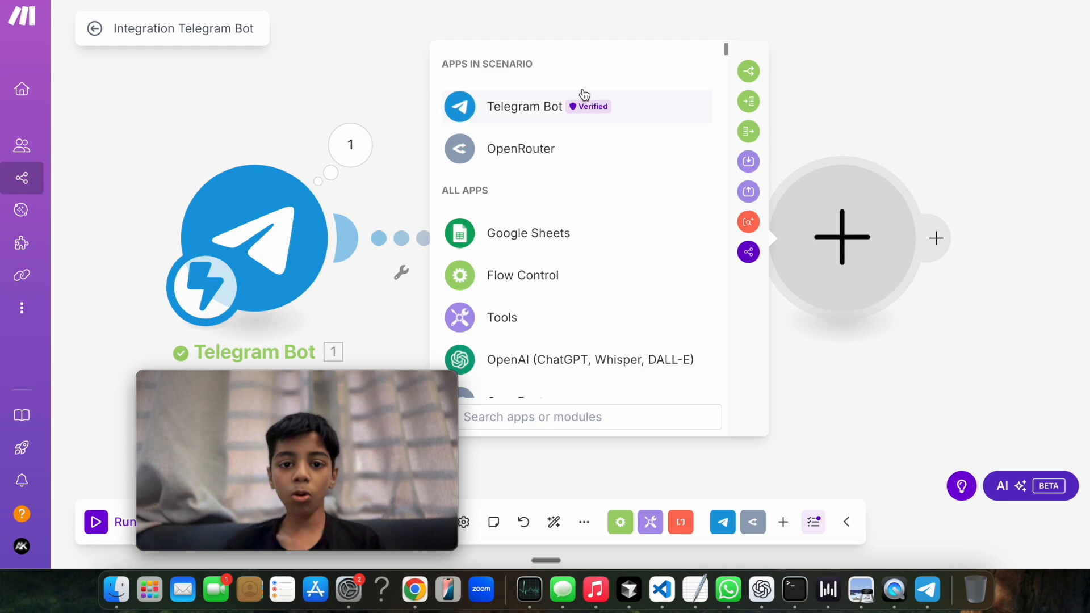
{"action": "left_click", "coordinate": [526, 114]}
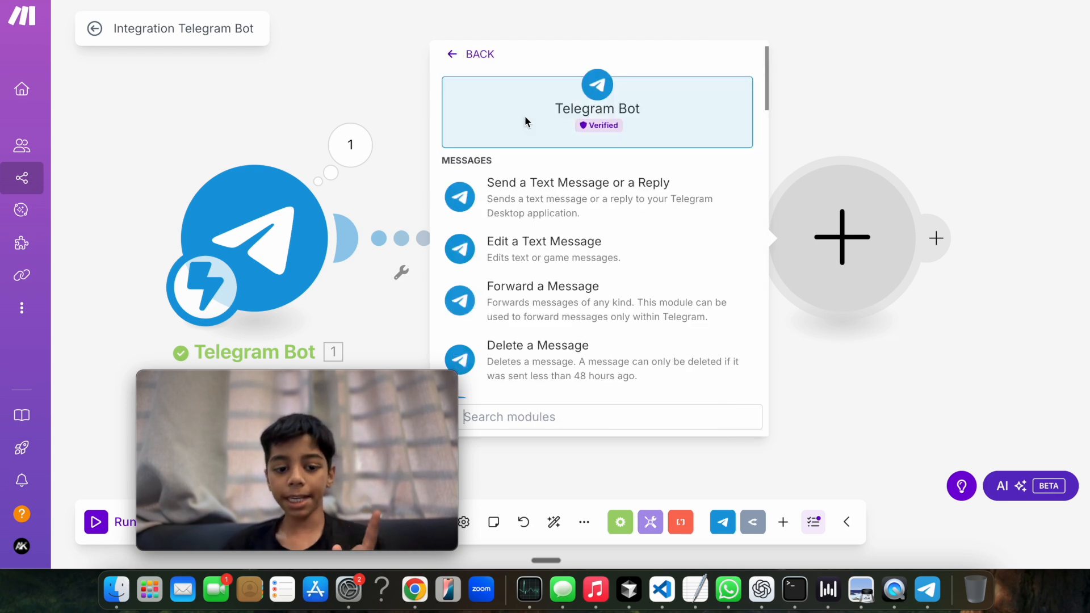
{"action": "left_click", "coordinate": [593, 214]}
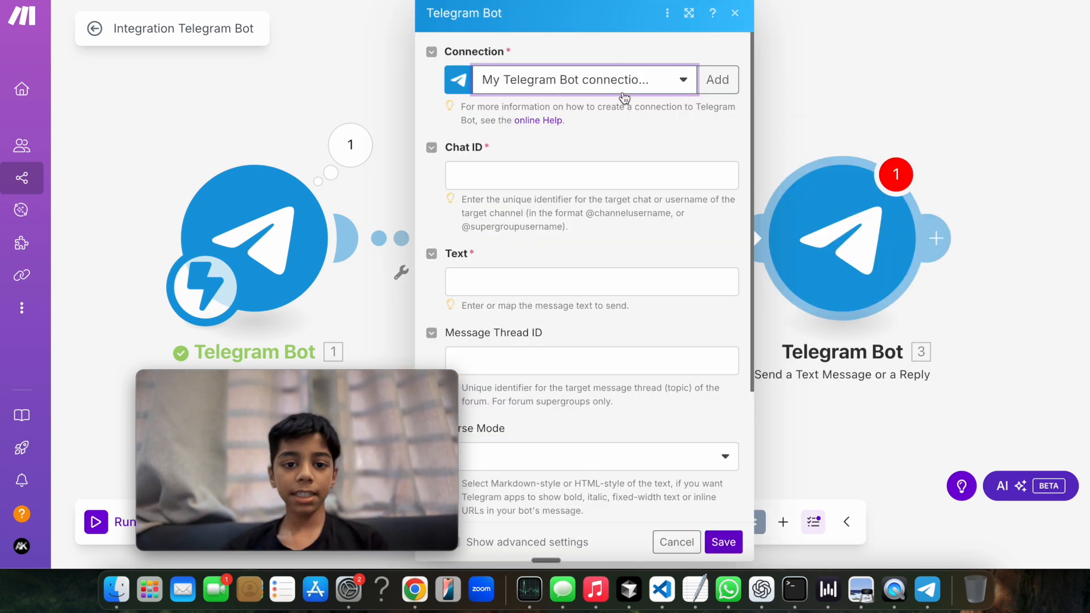
Step: Map the reply module's Chat ID to the Message: From: ID value of the Telegram Watch Updates module
{"action": "left_click", "coordinate": [547, 178]}
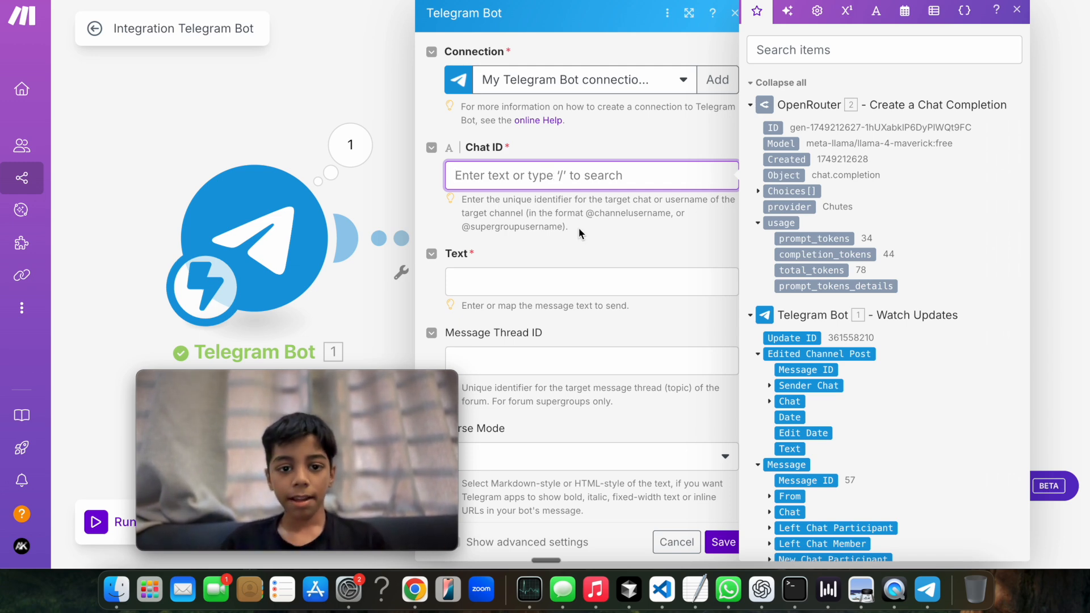
{"action": "scroll", "coordinate": [778, 385], "scroll_direction": "down", "scroll_amount": 2}
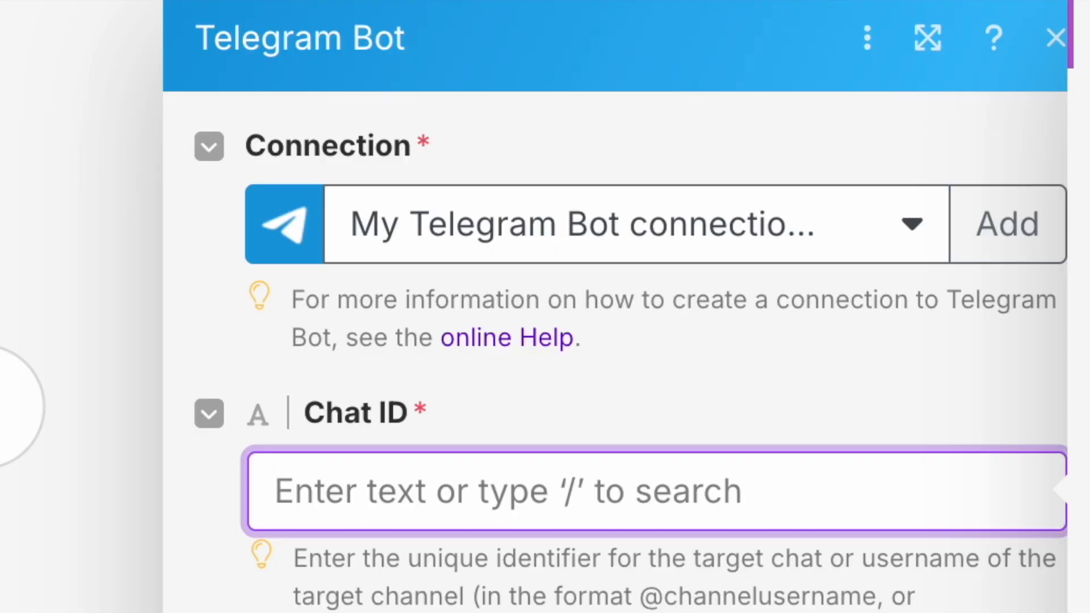
{"action": "left_click_drag", "start_coordinate": [1084, 494], "coordinate": [731, 492]}
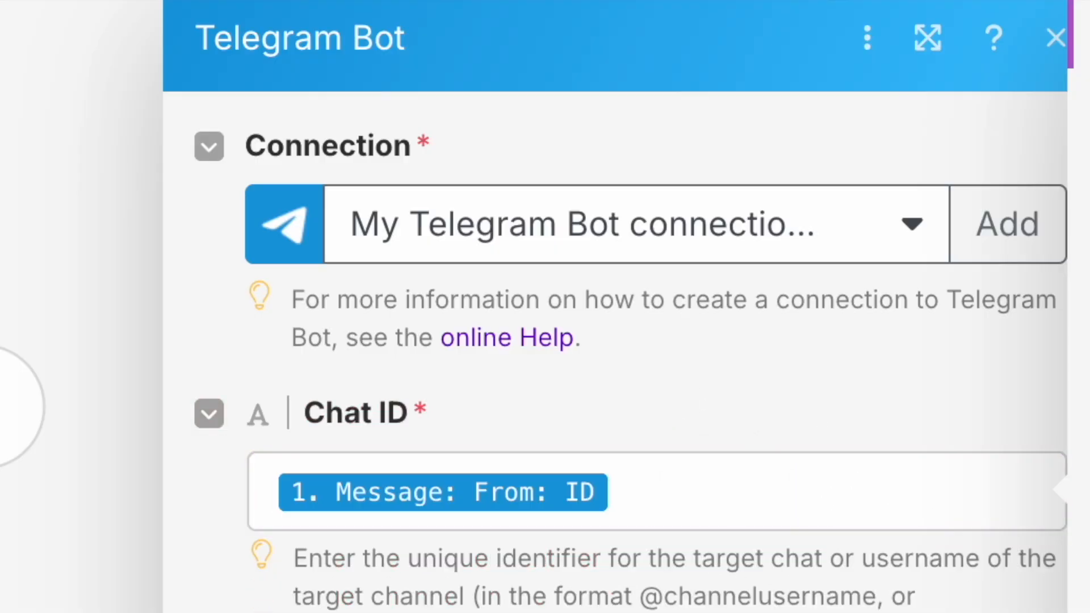
Step: Map the reply's Text to OpenRouter's Choices[]: Message.Content and save the Telegram Bot module
{"action": "left_click", "coordinate": [613, 281]}
{"action": "left_click", "coordinate": [614, 282]}
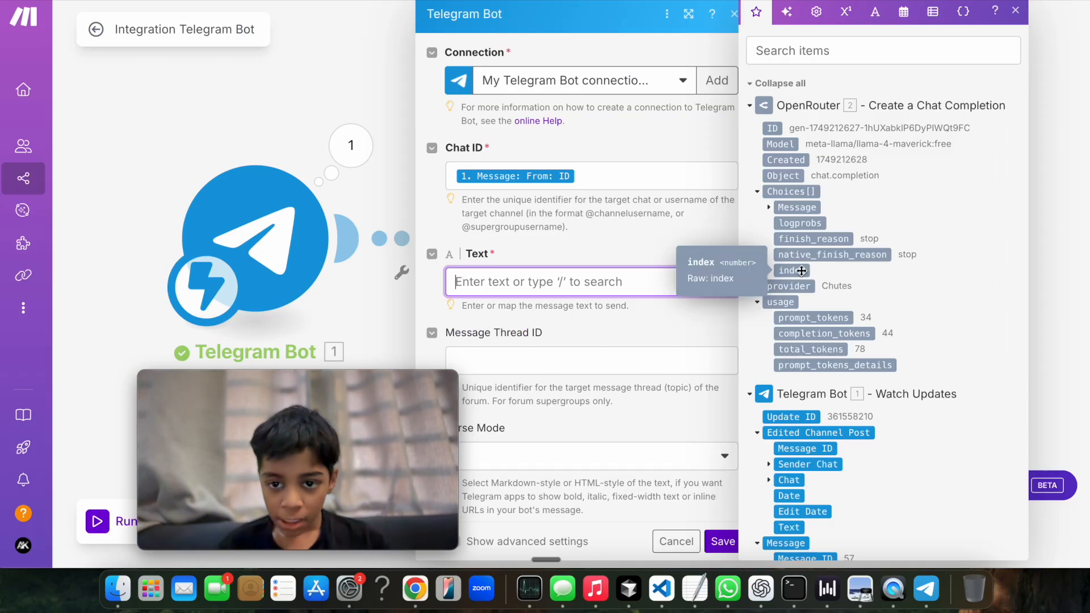
{"action": "left_click", "coordinate": [757, 192]}
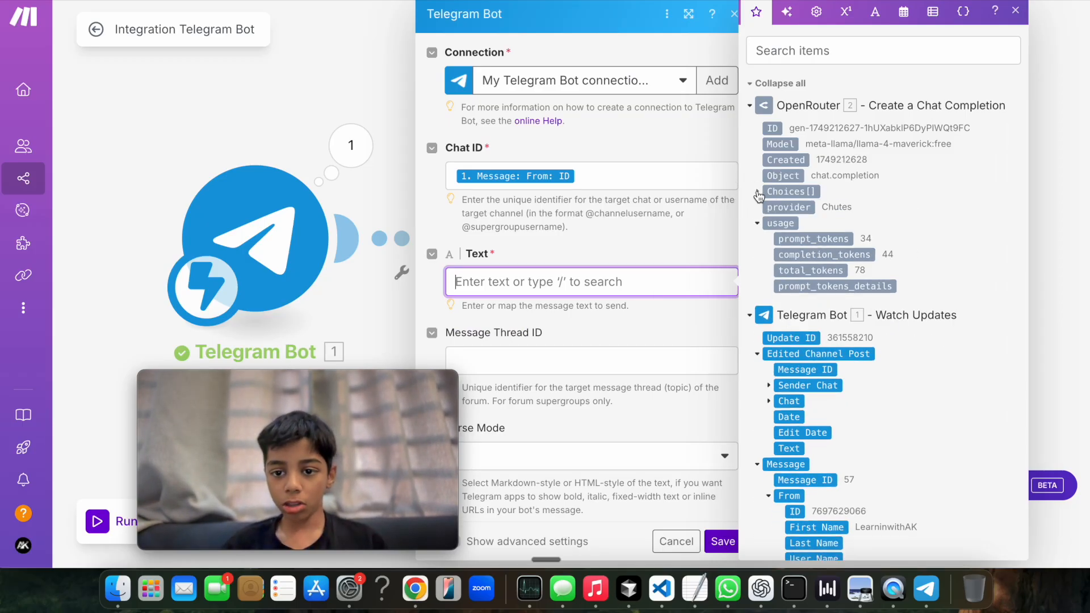
{"action": "left_click", "coordinate": [757, 192]}
{"action": "left_click", "coordinate": [769, 208]}
{"action": "left_click_drag", "start_coordinate": [823, 237], "coordinate": [633, 283]}
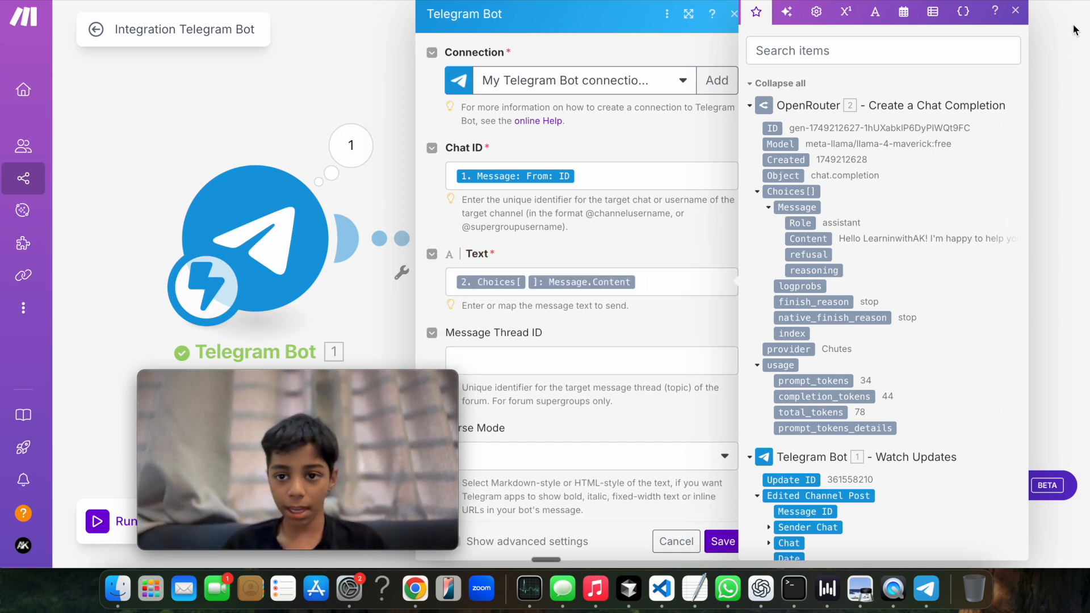
{"action": "left_click", "coordinate": [1015, 11]}
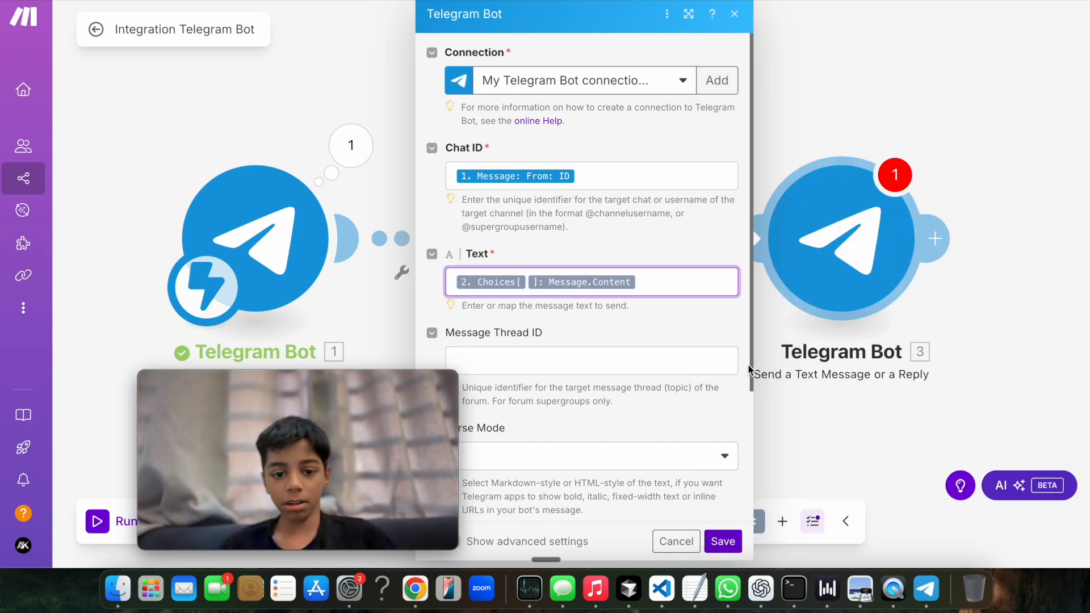
{"action": "left_click", "coordinate": [723, 541]}
{"action": "left_click_drag", "start_coordinate": [439, 274], "coordinate": [362, 20]}
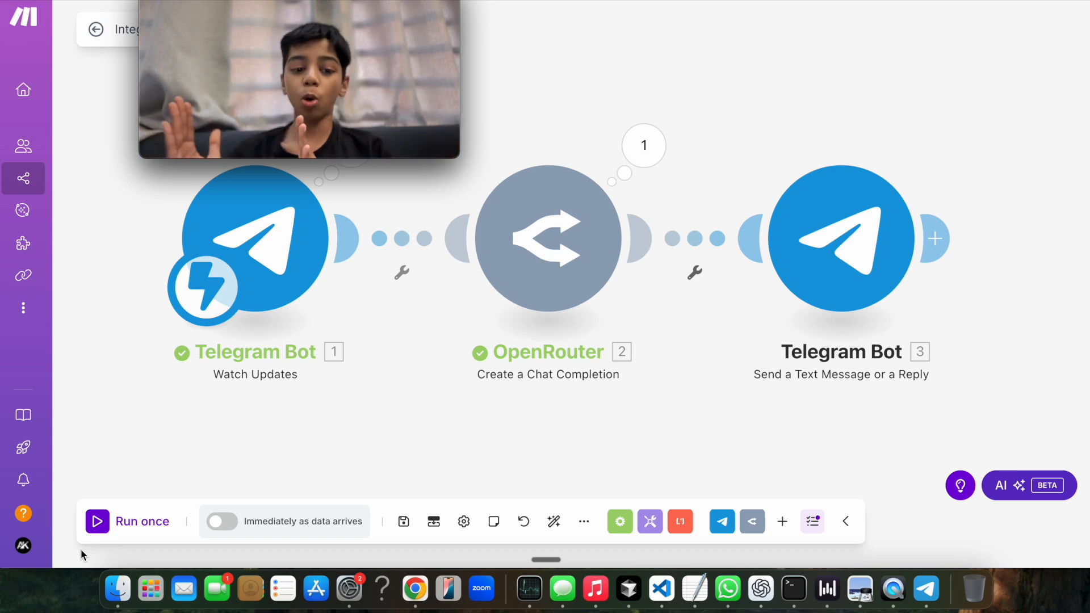
Step: Run the scenario once, then switch to Telegram and send the bot the message "hello" to test its reply
{"action": "left_click", "coordinate": [98, 522]}
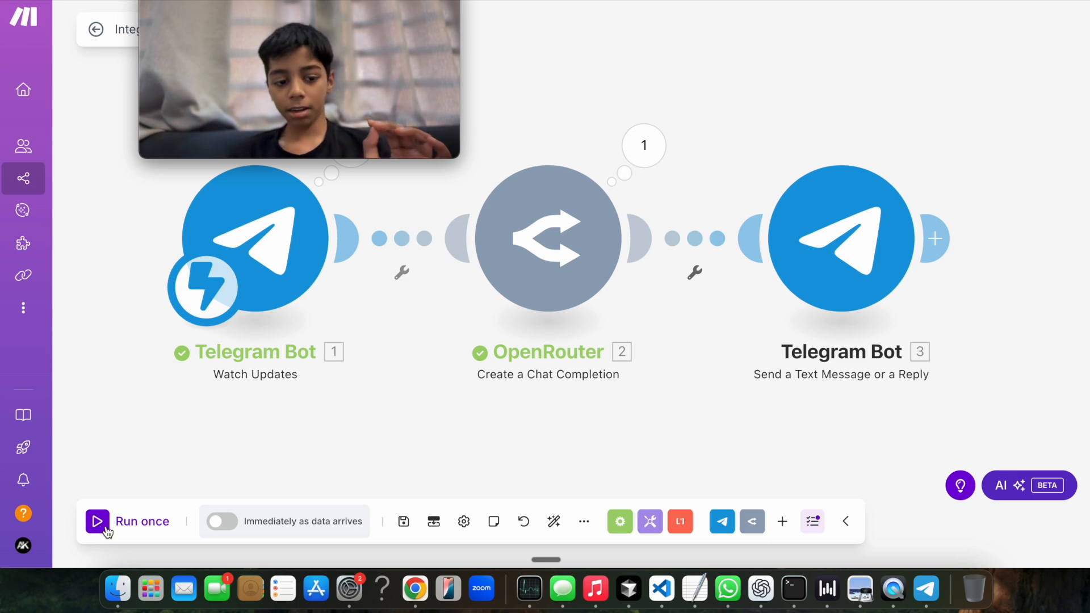
{"action": "left_click", "coordinate": [937, 567]}
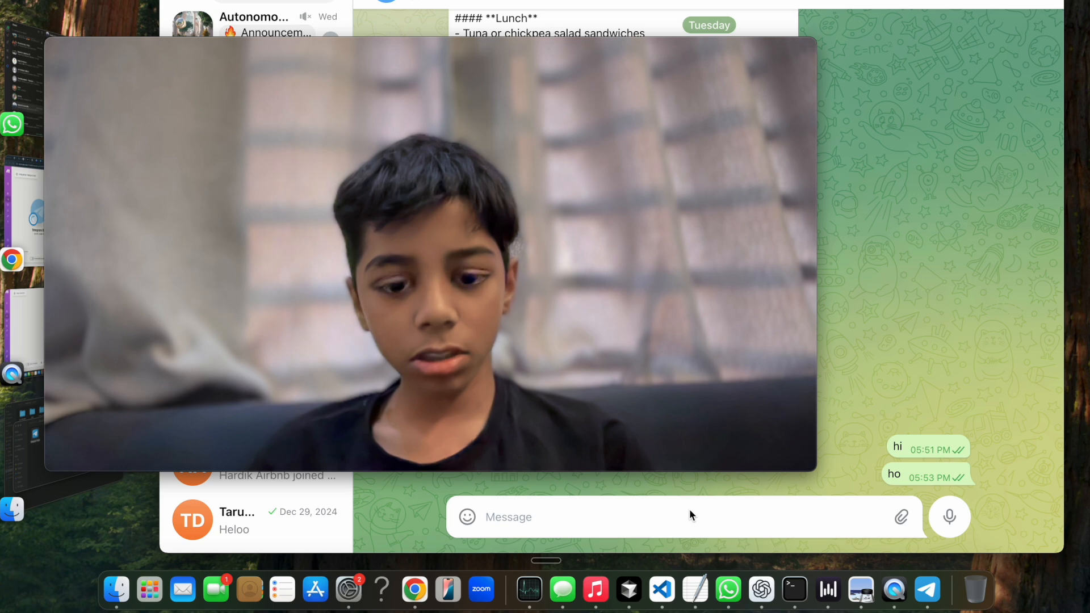
{"action": "type", "text": "hi"}
{"action": "key", "text": "BackSpace"}
{"action": "key", "text": "BackSpace"}
{"action": "type", "text": "hello"}
{"action": "key", "text": "Return"}
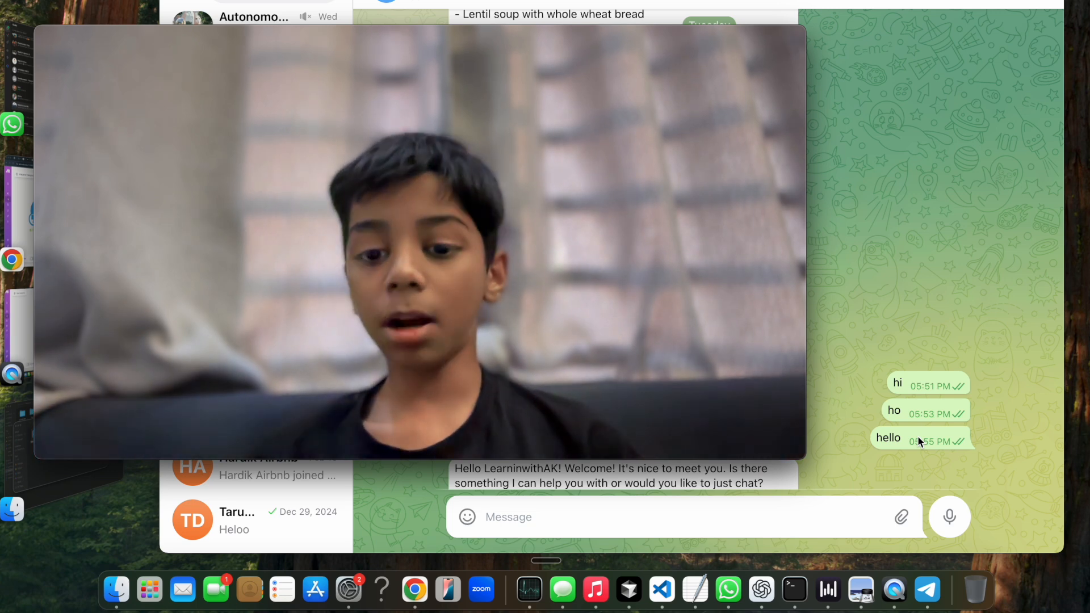
{"action": "scroll", "coordinate": [904, 479], "scroll_direction": "down", "scroll_amount": 1}
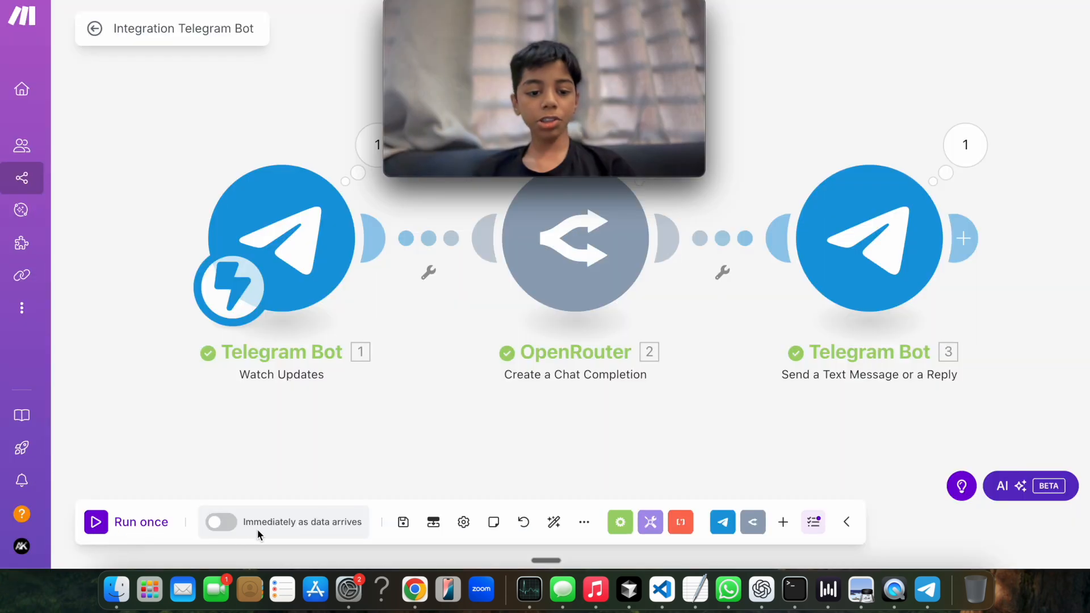
Step: In Make, activate the scenario's scheduling with Run scenario set to Immediately
{"action": "left_click", "coordinate": [221, 522]}
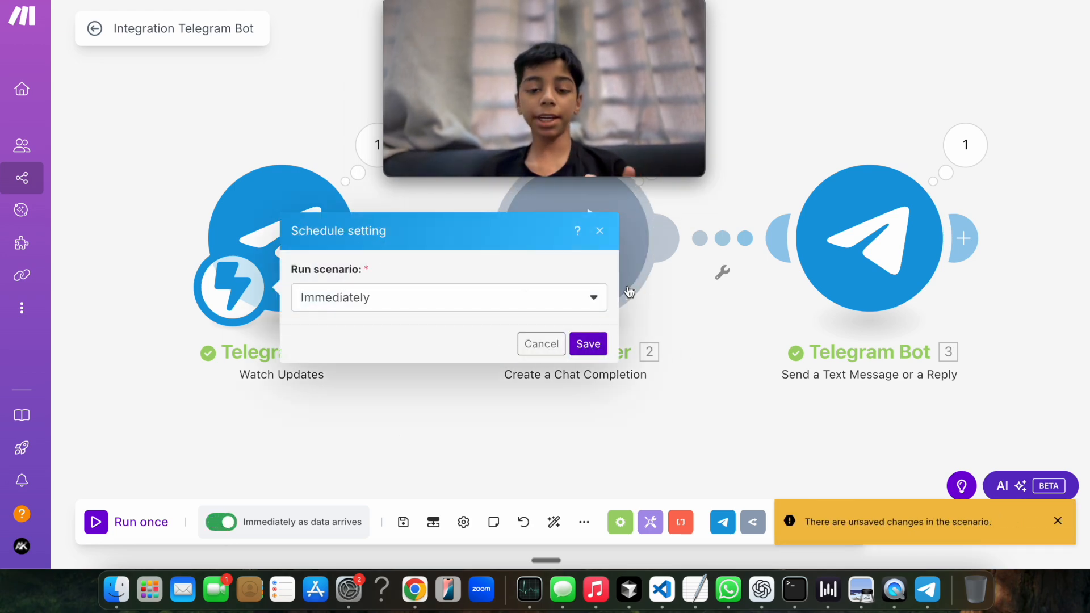
{"action": "left_click", "coordinate": [582, 344]}
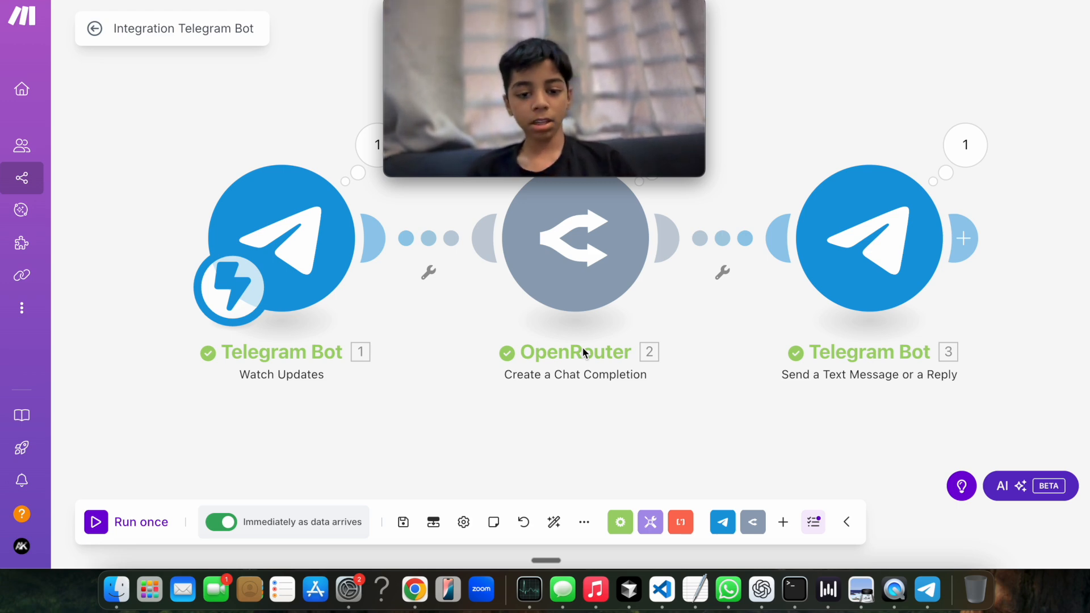
Step: Auto-align the scenario's modules and save the scenario
{"action": "left_click", "coordinate": [555, 524]}
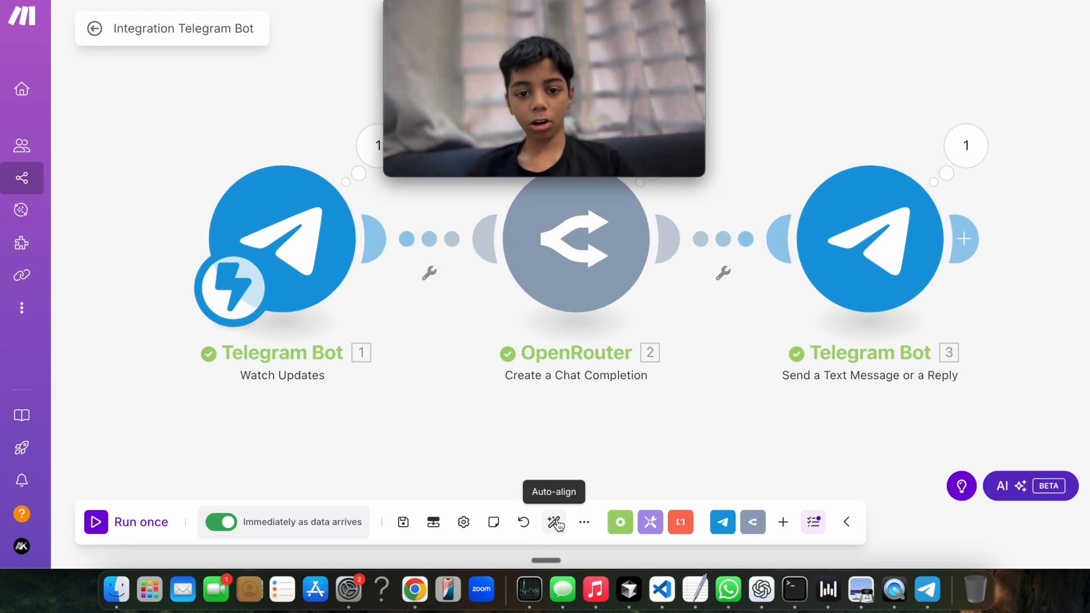
{"action": "left_click", "coordinate": [404, 525]}
{"action": "left_click", "coordinate": [404, 525]}
{"action": "left_click", "coordinate": [404, 525]}
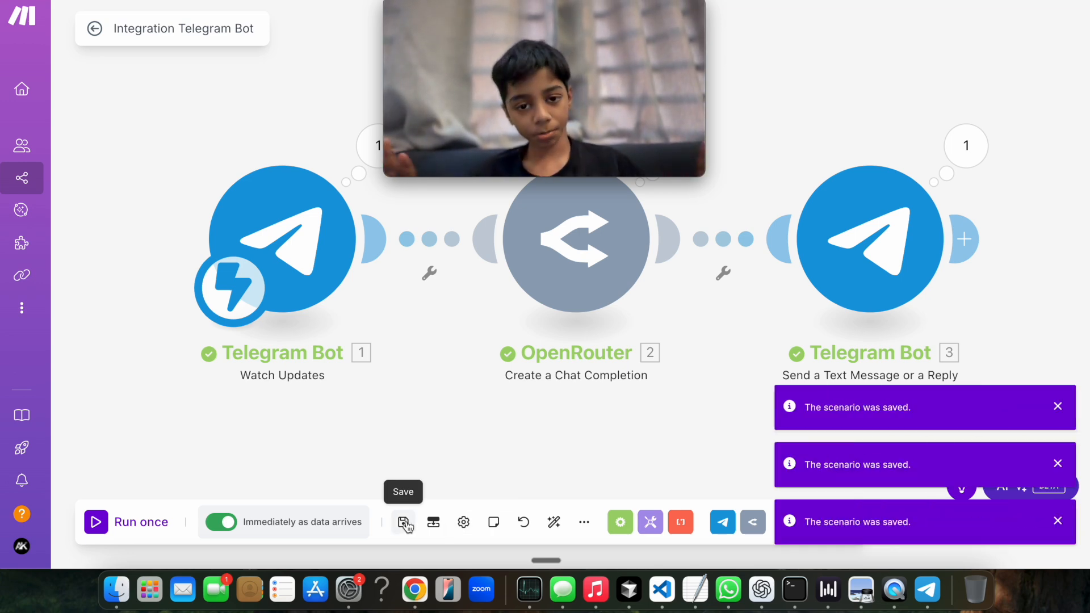